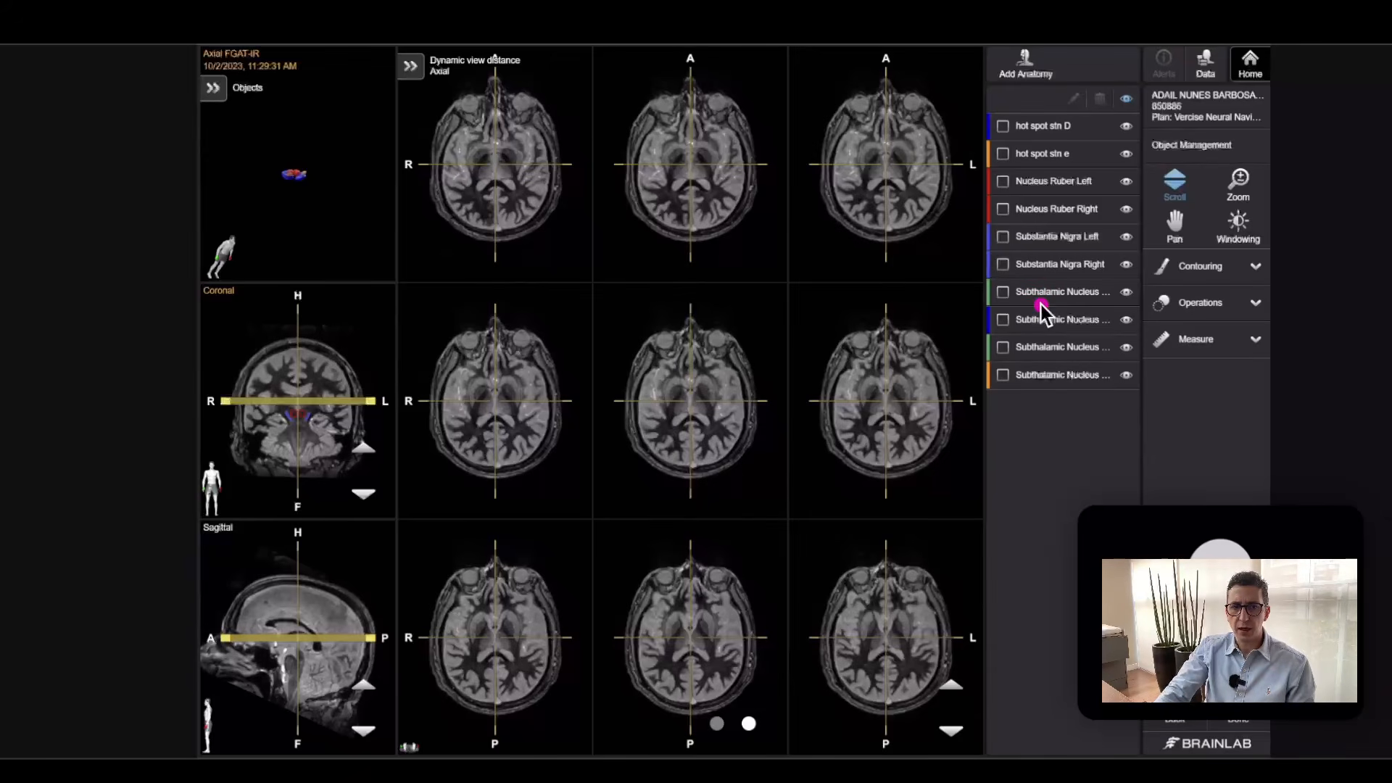
# Switch the viewing layout to ACS so the 3D view is shown with axial, sagittal and coronal slices.
pyautogui.moveTo(1011, 304)
pyautogui.mouseDown()
pyautogui.moveTo(1116, 308)
pyautogui.moveTo(1102, 283)
pyautogui.moveTo(1022, 281)
pyautogui.mouseUp()
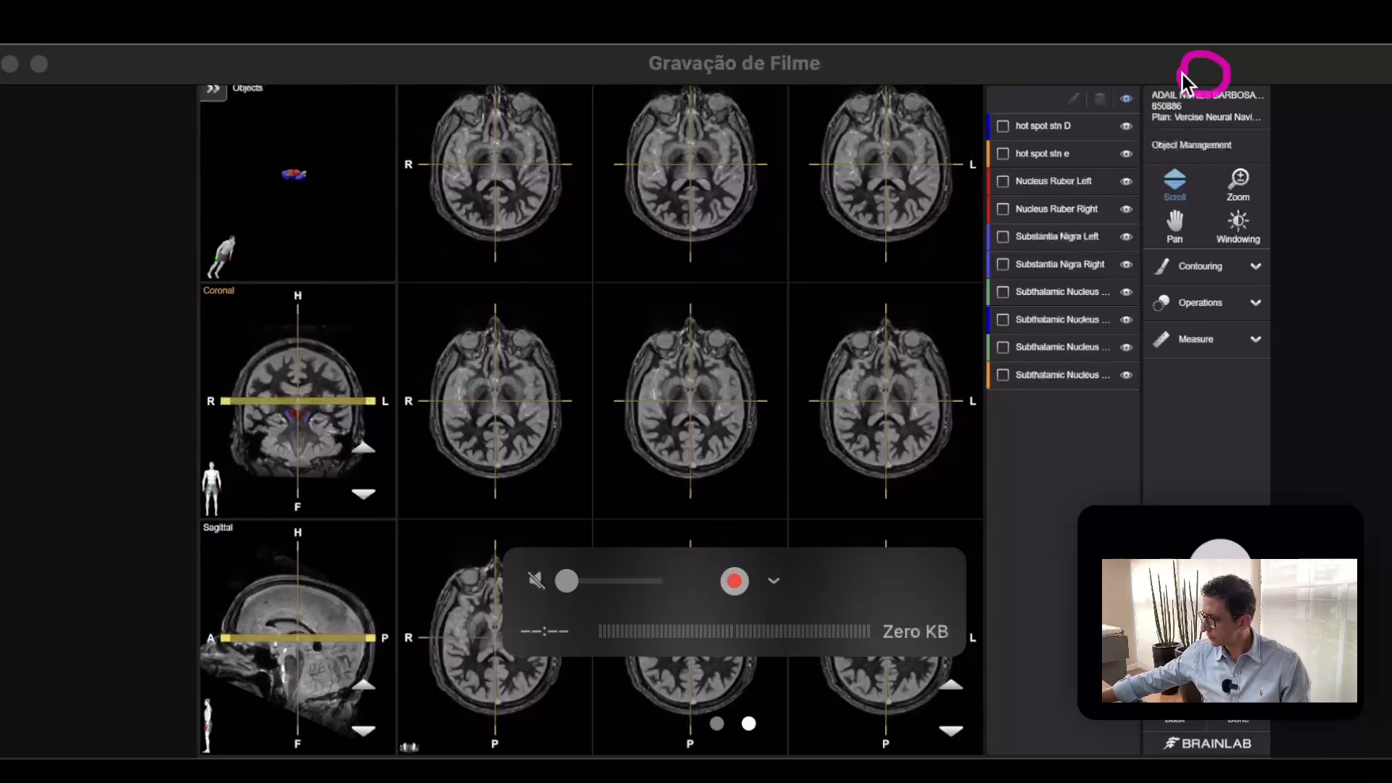
pyautogui.click(1186, 81)
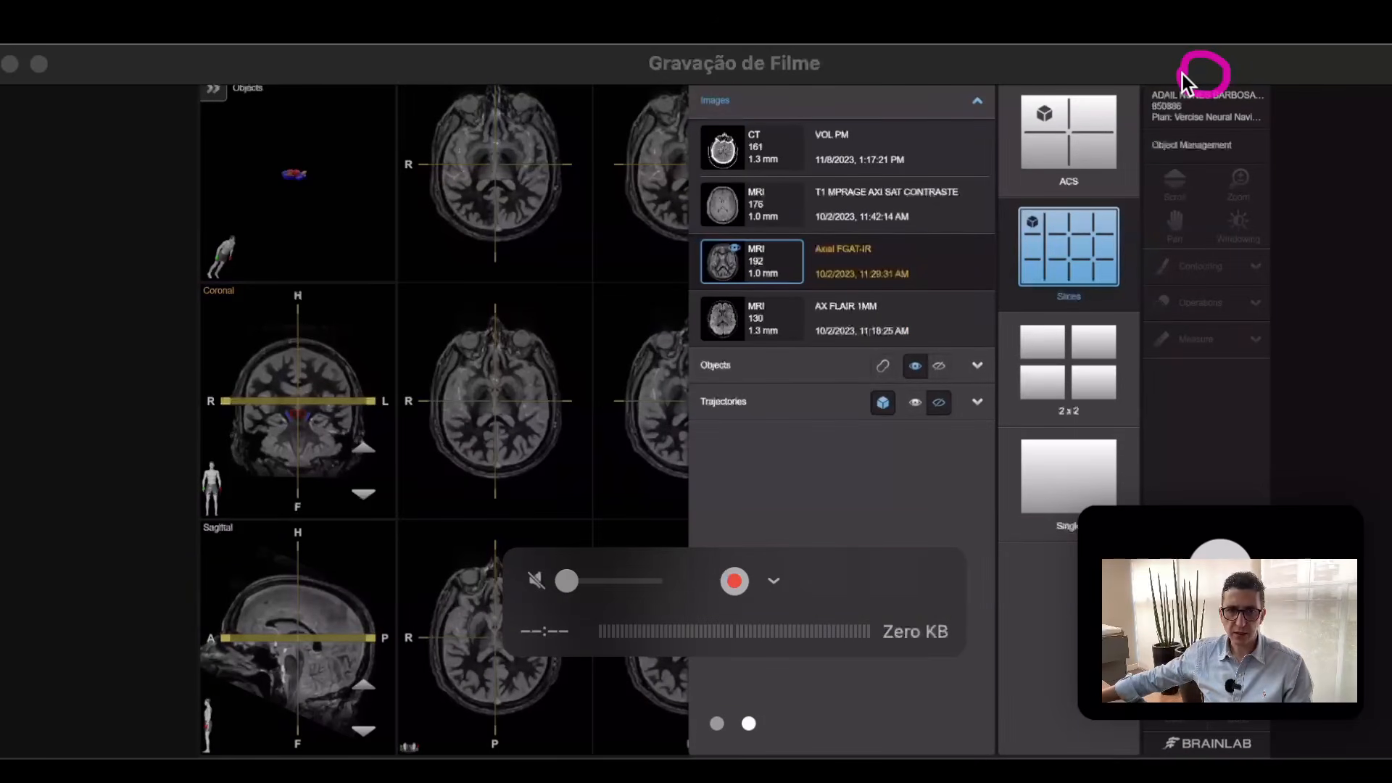
pyautogui.click(1060, 167)
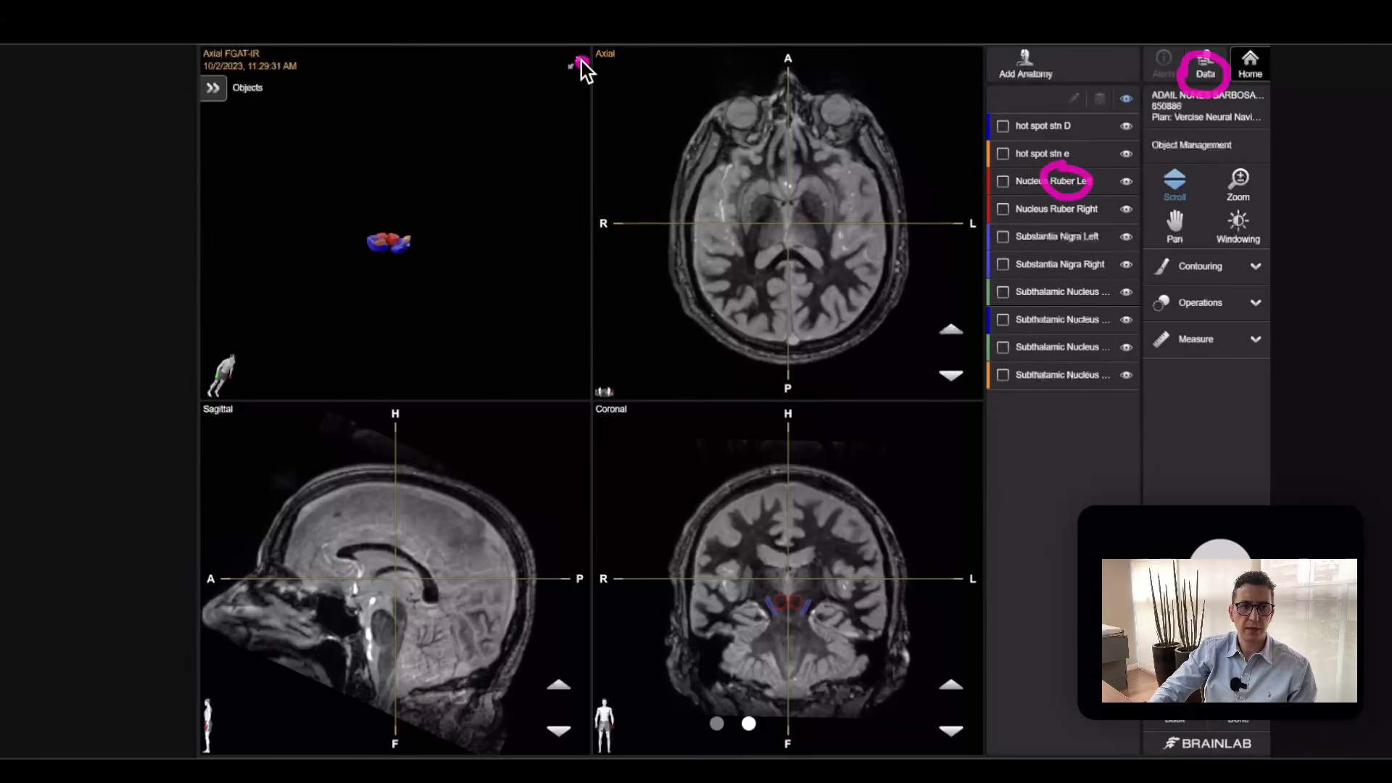
# Point out the small 3D objects with annotations, clear the marks and maximize the 3D objects view.
pyautogui.moveTo(583, 61)
pyautogui.mouseDown()
pyautogui.moveTo(564, 72)
pyautogui.moveTo(582, 82)
pyautogui.mouseUp()
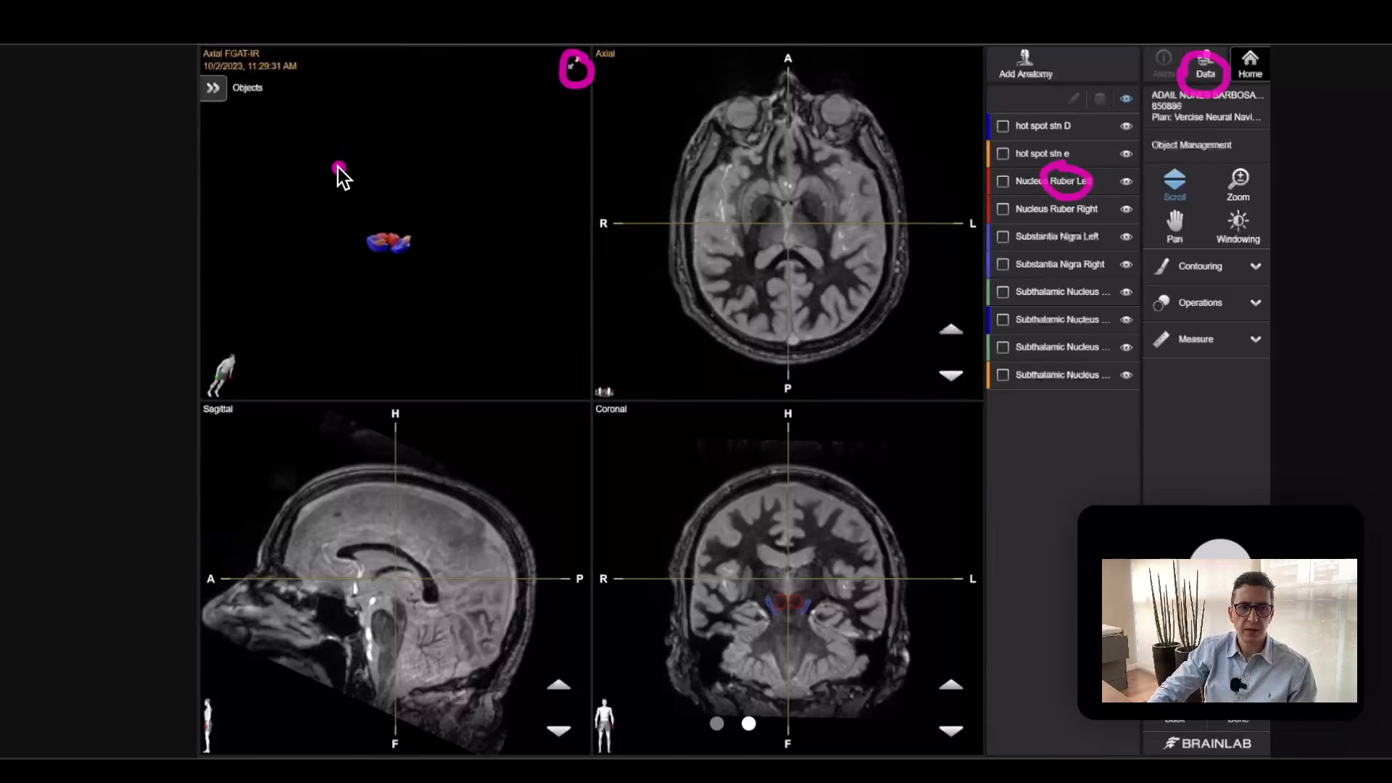
pyautogui.moveTo(323, 190)
pyautogui.mouseDown()
pyautogui.moveTo(351, 211)
pyautogui.moveTo(336, 156)
pyautogui.moveTo(380, 230)
pyautogui.moveTo(348, 265)
pyautogui.moveTo(421, 200)
pyautogui.mouseUp()
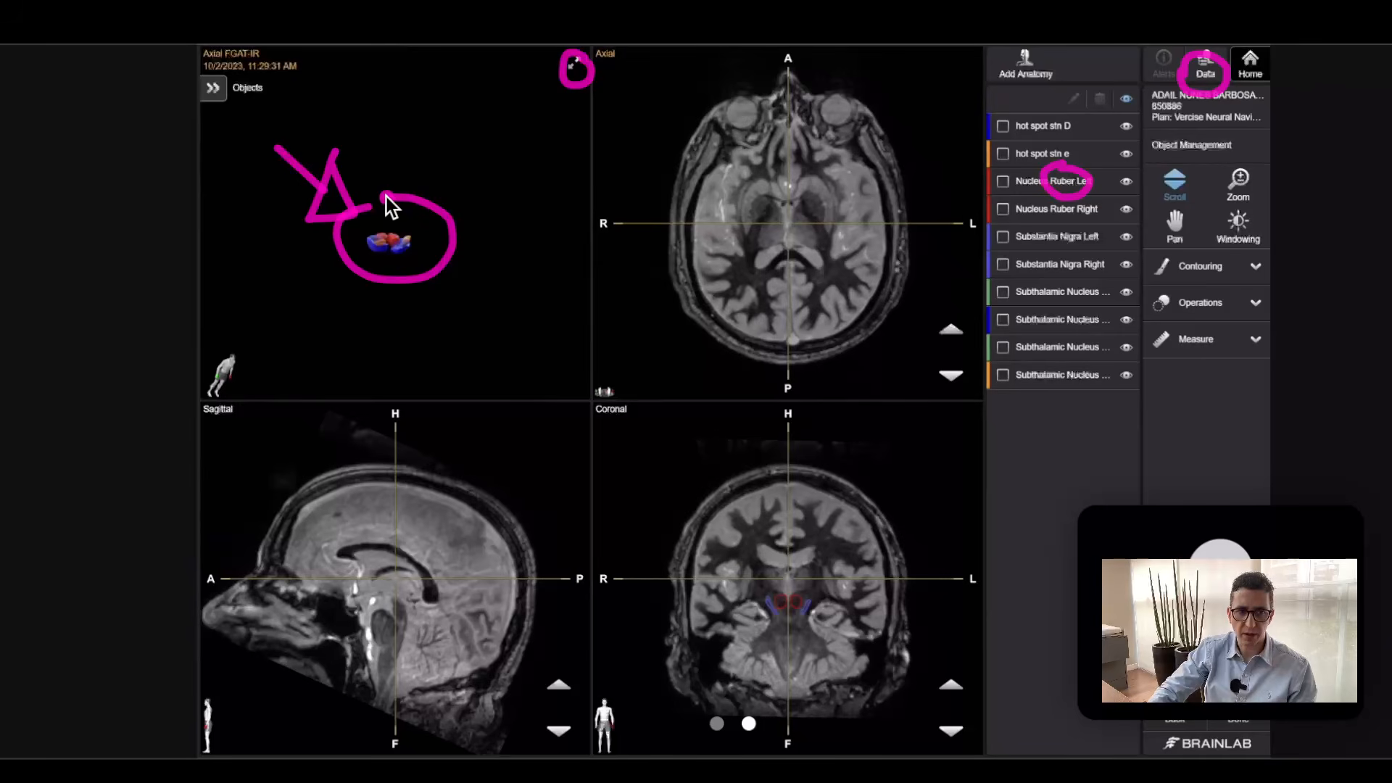
pyautogui.press('Escape')
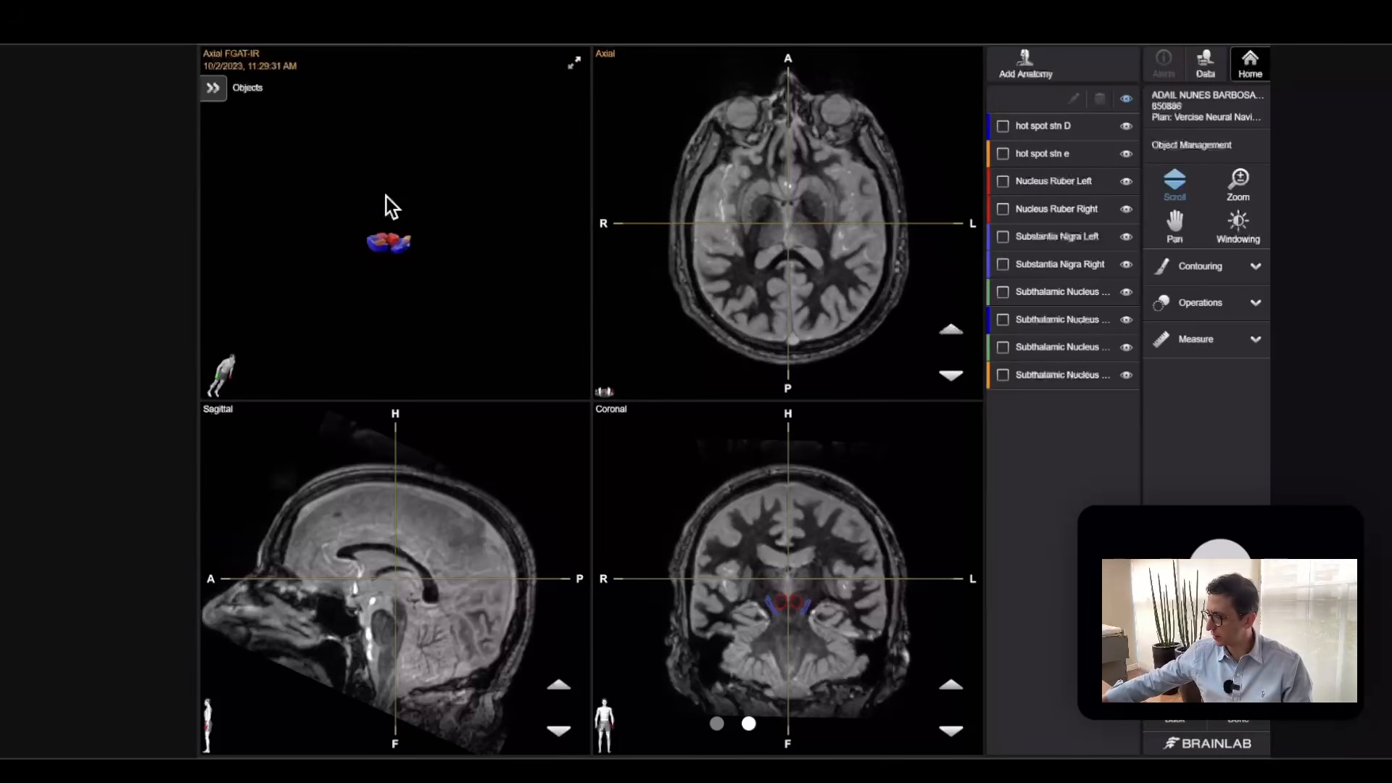
pyautogui.doubleClick(385, 197)
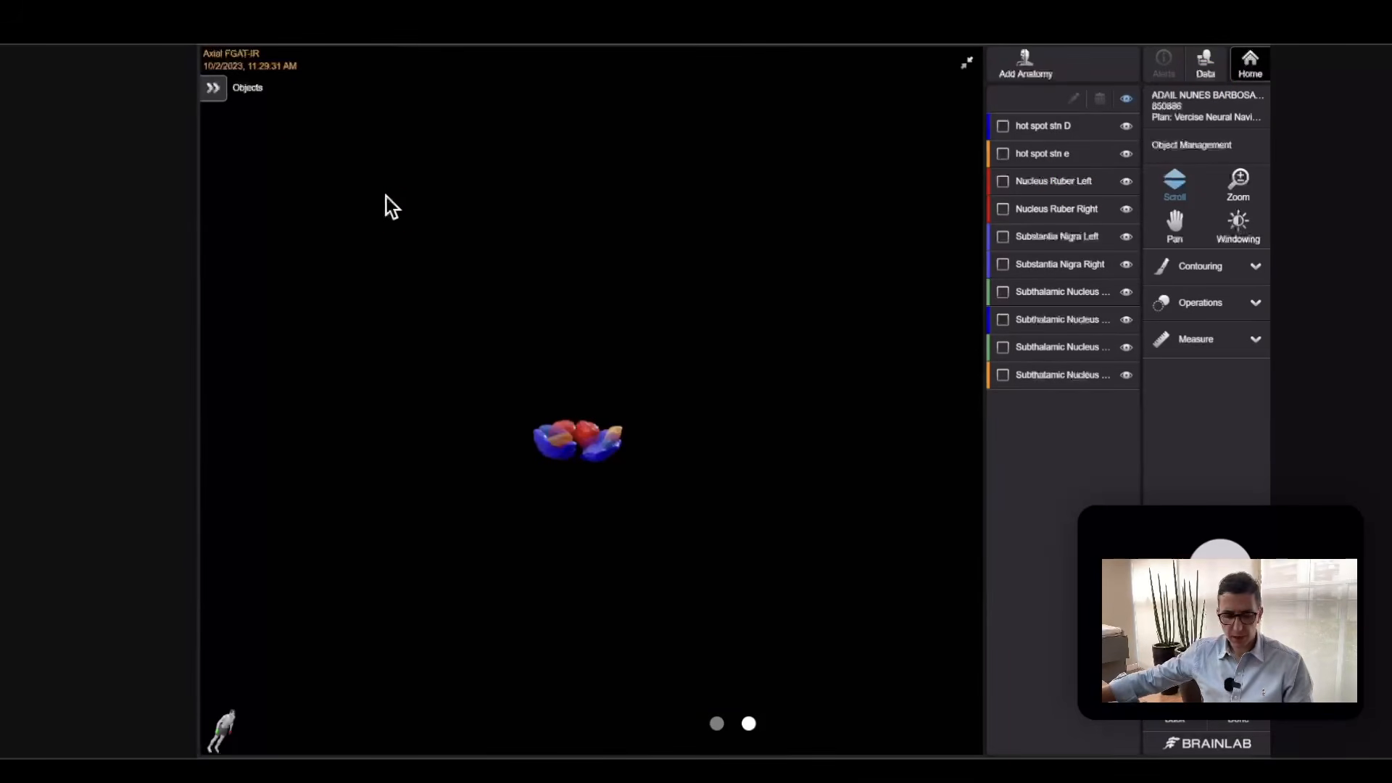
# Isolate Subthalamic Nucleus Left in the 3D view by hiding all other objects, marking its list entry with an arrow.
pyautogui.hotkey('ctrl', '2')
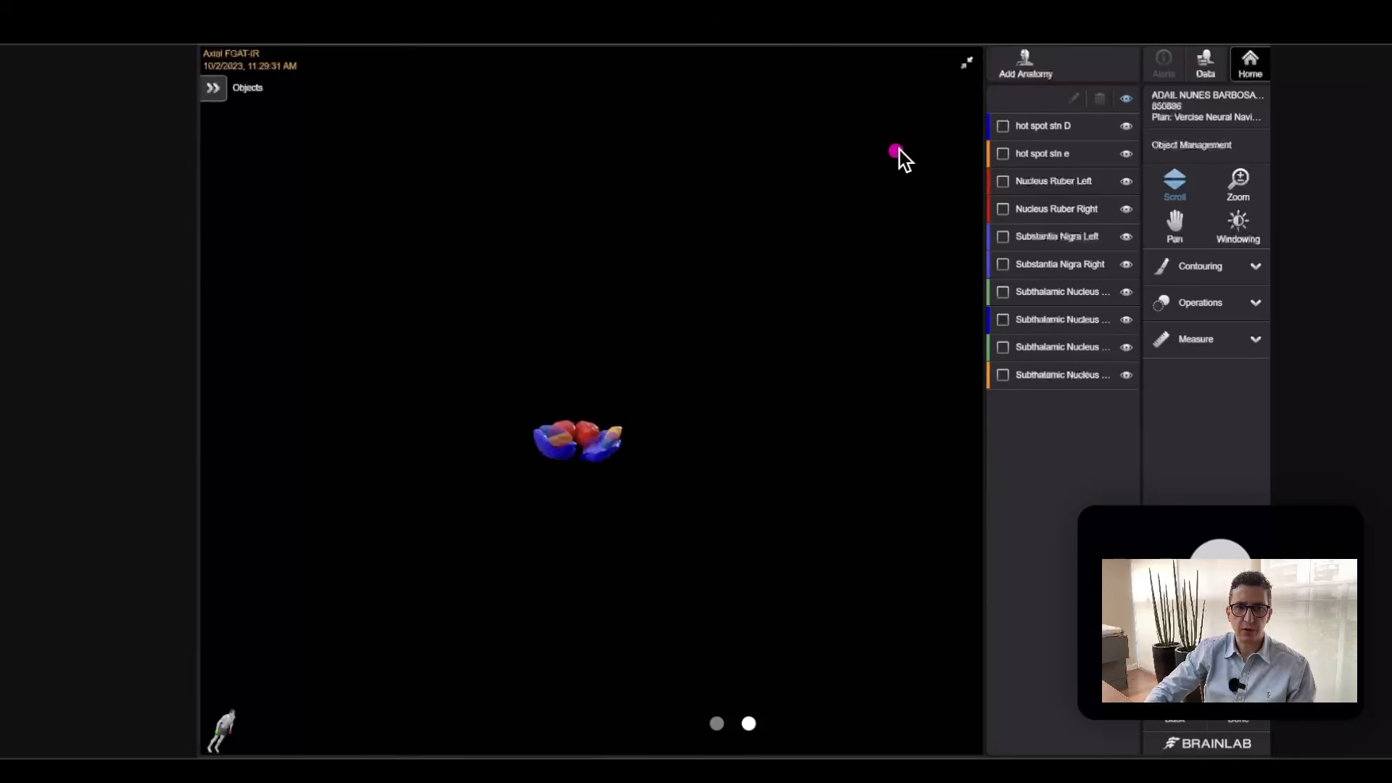
pyautogui.moveTo(934, 126)
pyautogui.mouseDown()
pyautogui.moveTo(904, 203)
pyautogui.moveTo(911, 325)
pyautogui.mouseUp()
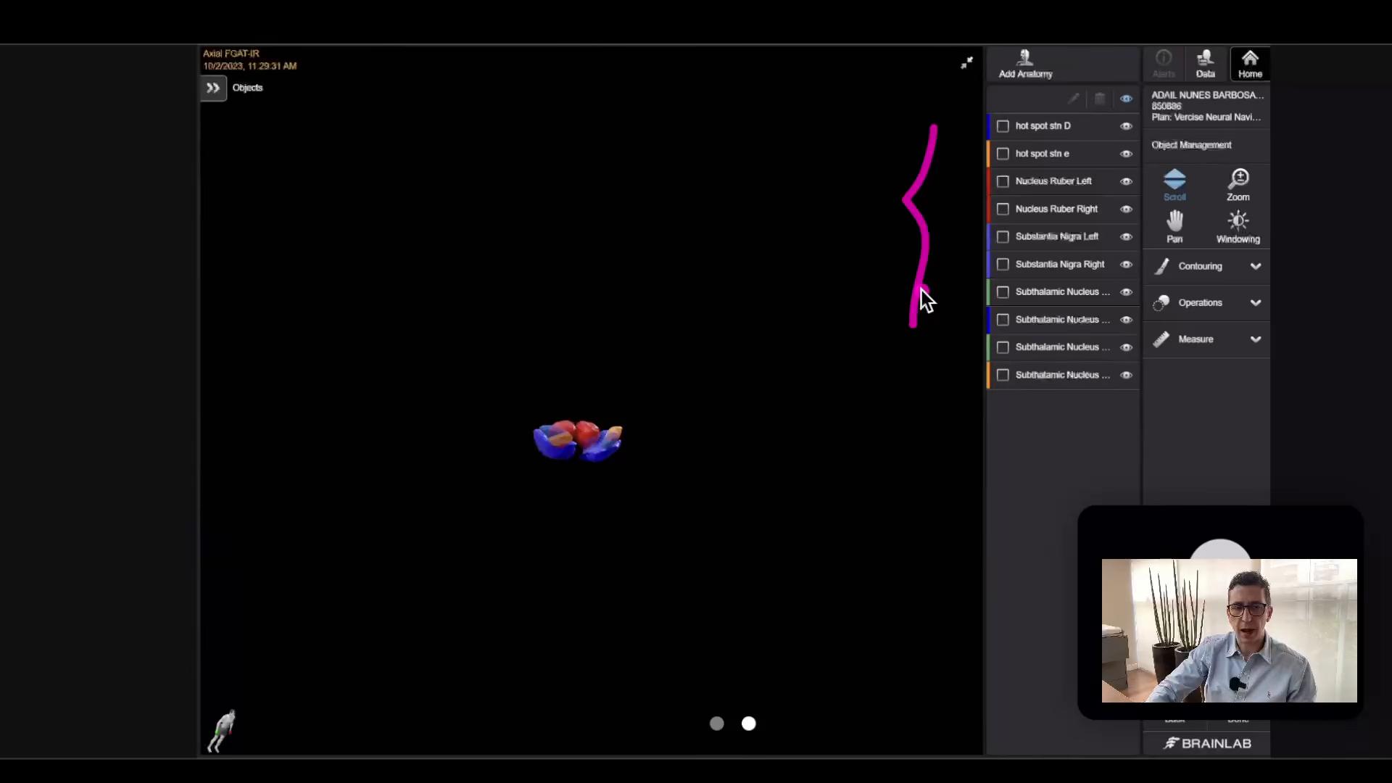
pyautogui.moveTo(909, 261); pyautogui.dragTo(952, 285)
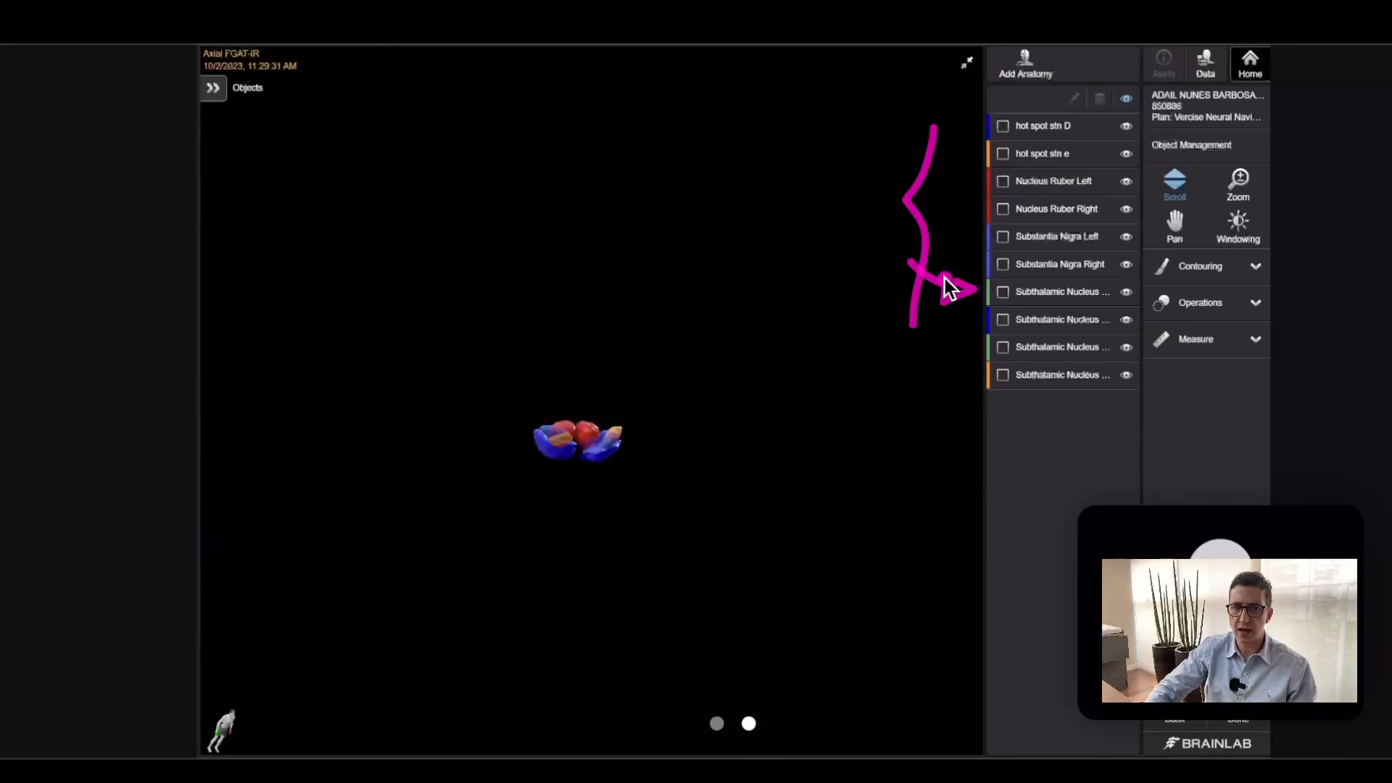
pyautogui.moveTo(1133, 85)
pyautogui.mouseDown()
pyautogui.moveTo(1105, 111)
pyautogui.moveTo(1146, 109)
pyautogui.moveTo(1123, 91)
pyautogui.mouseUp()
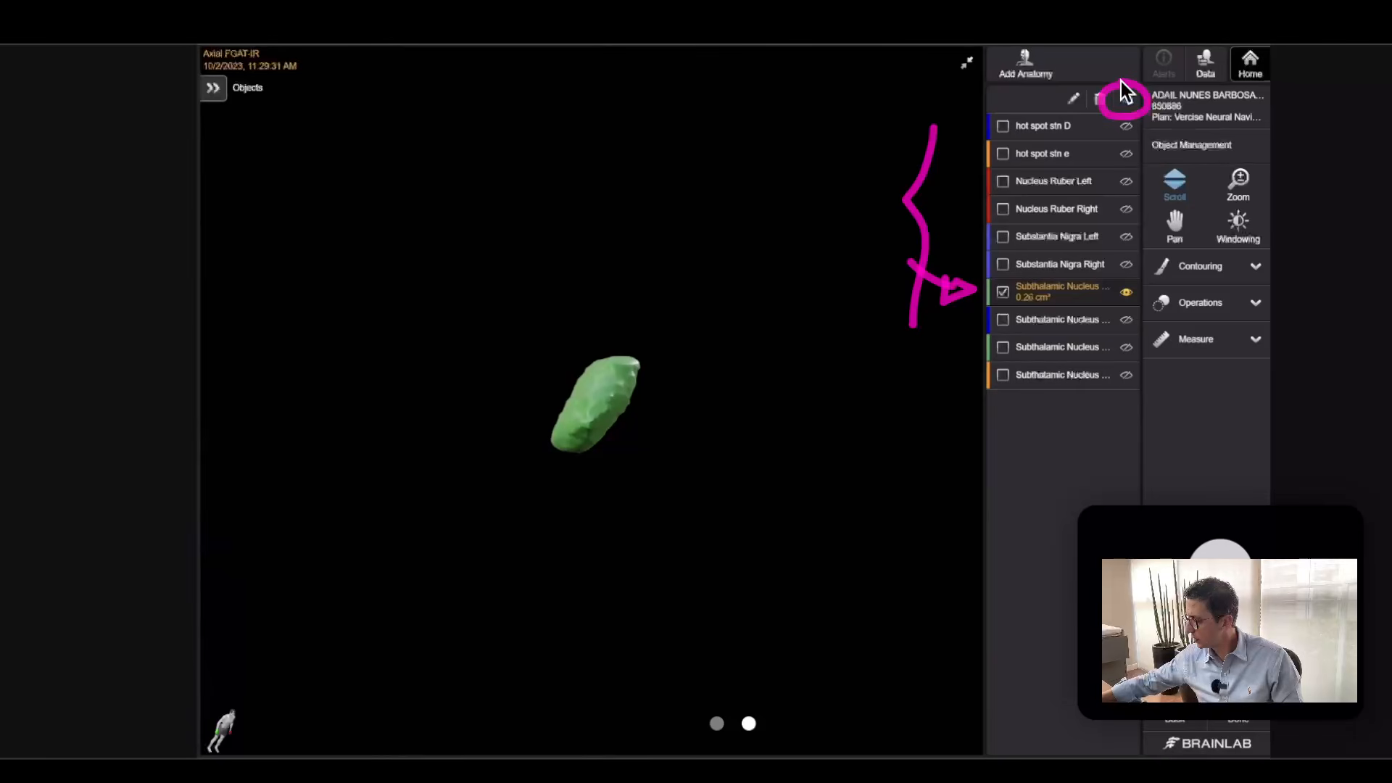
# Check the object name in the properties of the selected subthalamic nucleus, circle it and close the dialog.
pyautogui.click(1121, 86)
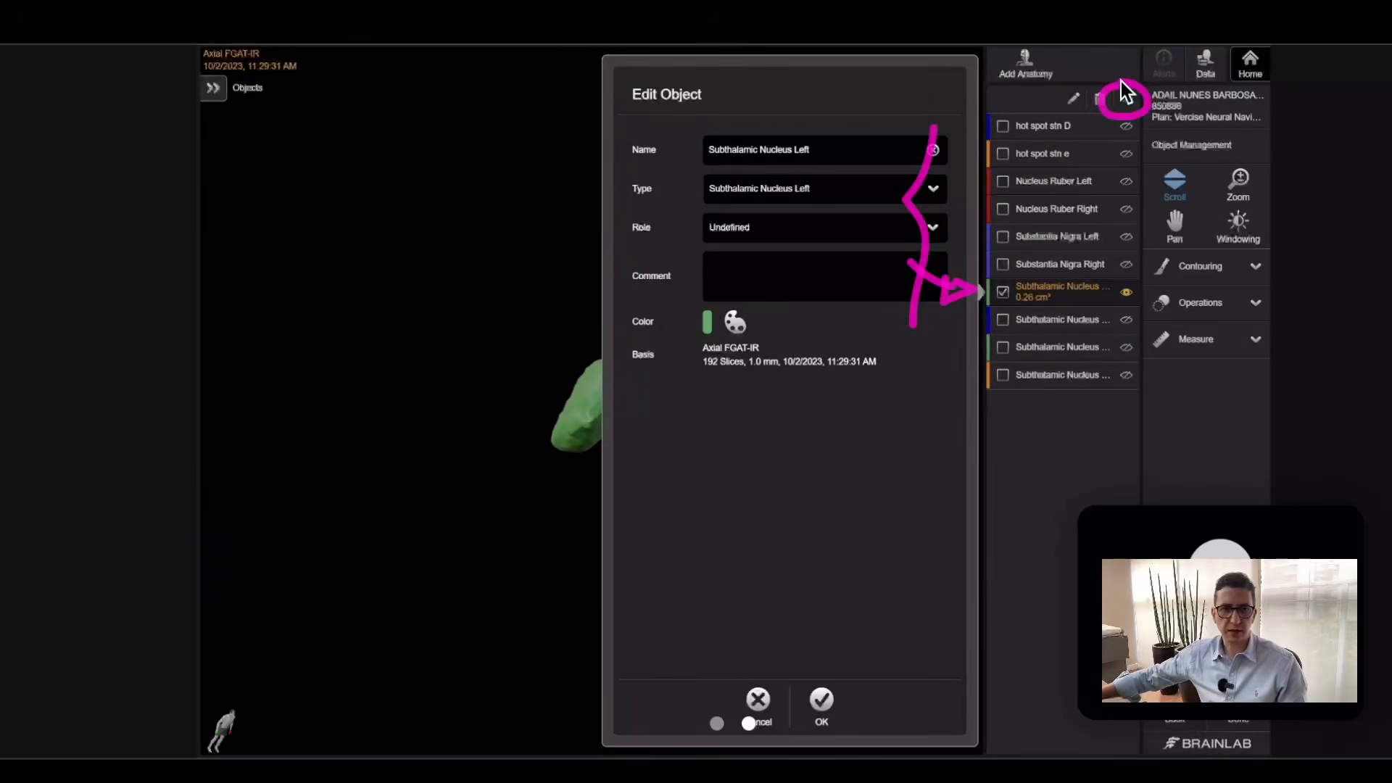
pyautogui.press('Escape')
pyautogui.hotkey('ctrl', 'a')
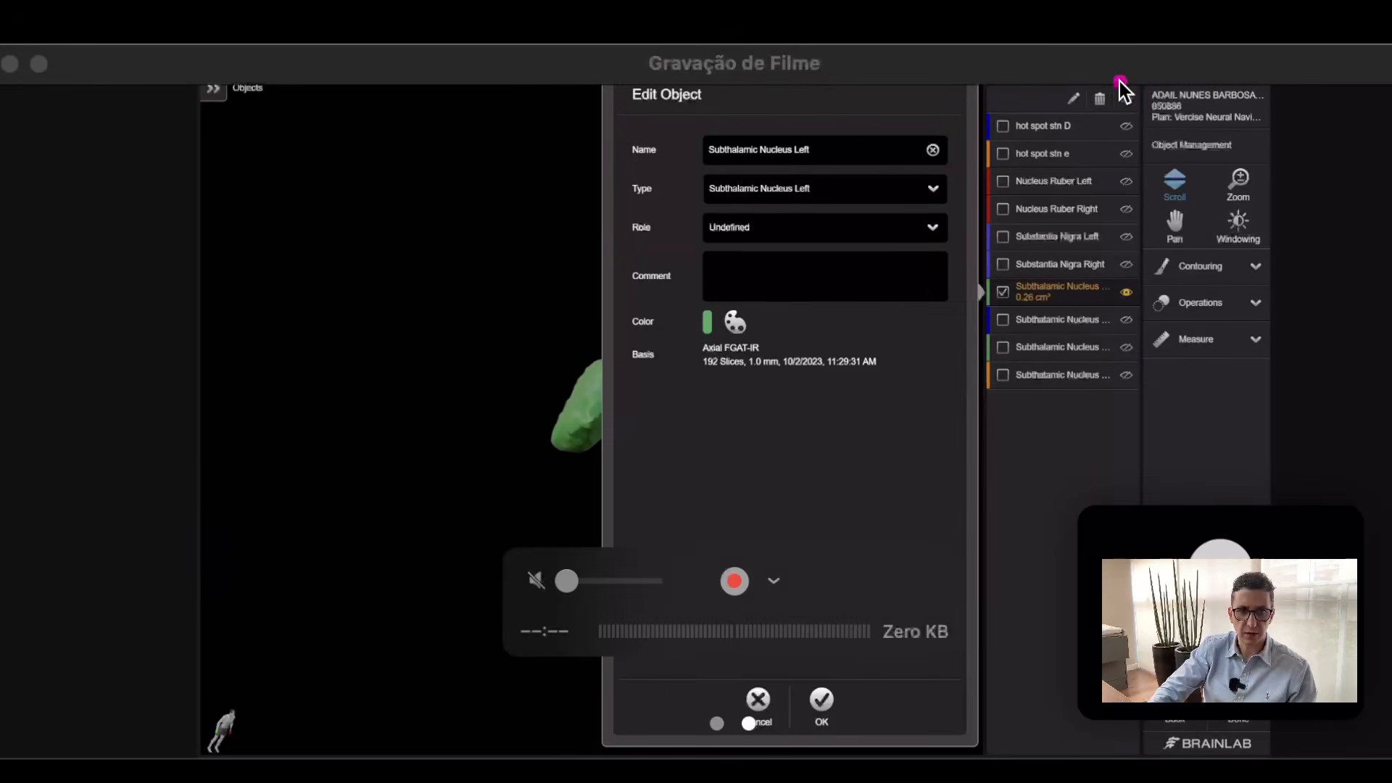
pyautogui.moveTo(851, 114)
pyautogui.mouseDown()
pyautogui.moveTo(694, 121)
pyautogui.moveTo(737, 194)
pyautogui.moveTo(873, 133)
pyautogui.moveTo(783, 102)
pyautogui.mouseUp()
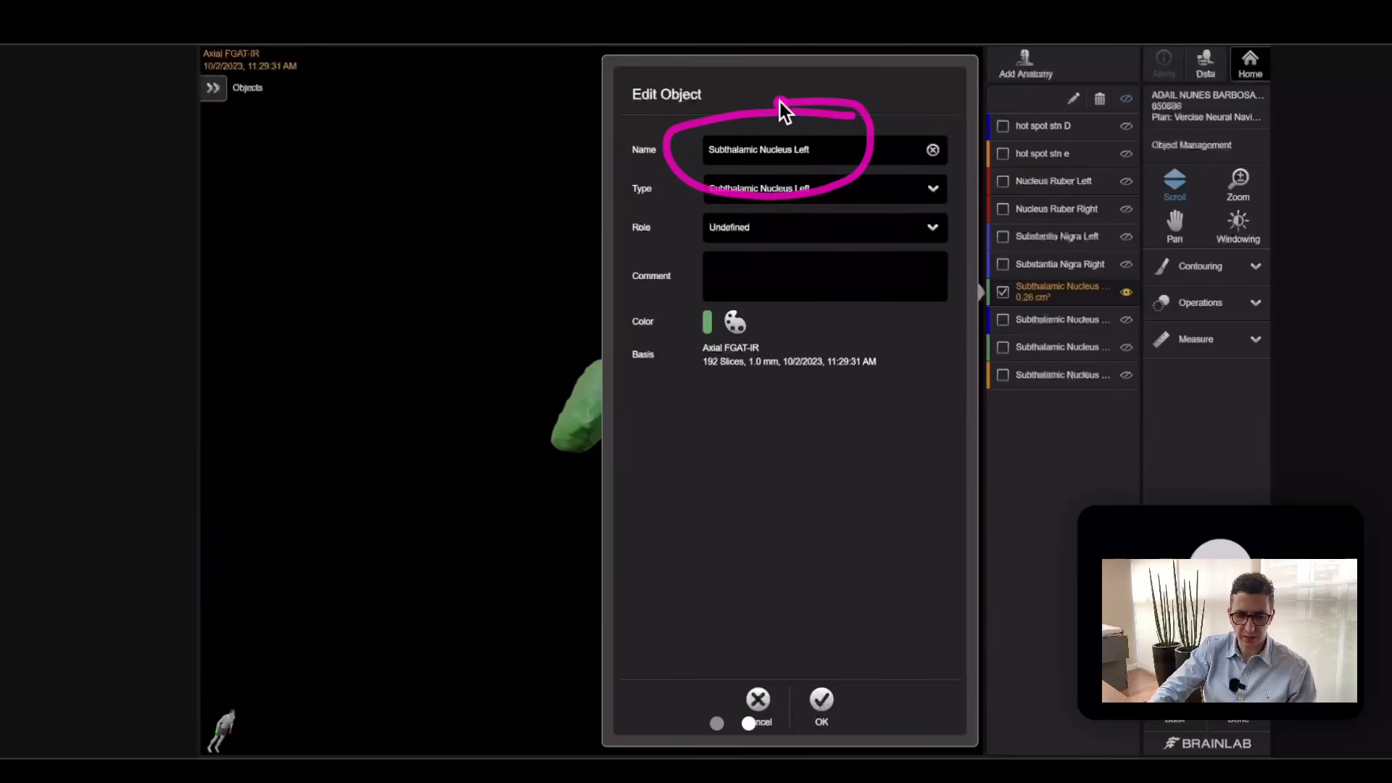
pyautogui.press('Escape')
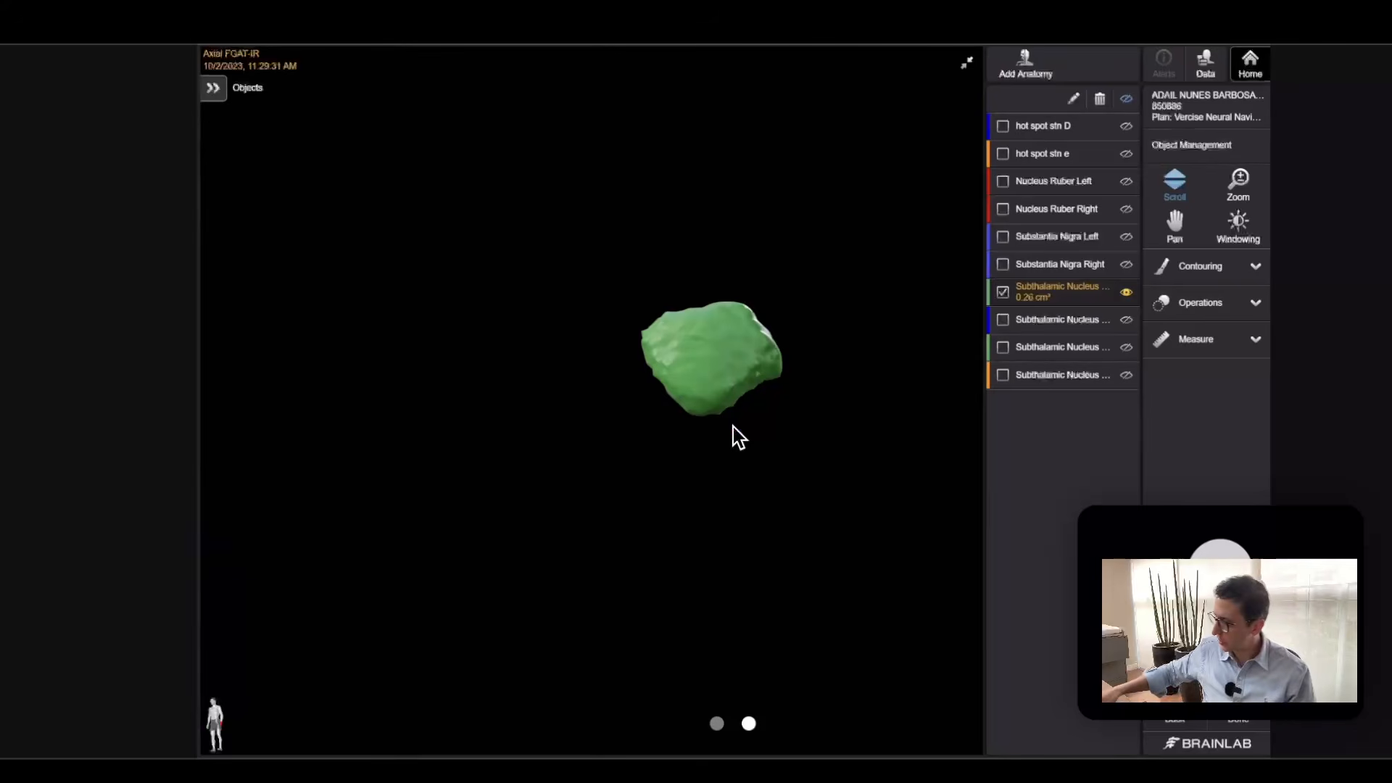
# Rotate the subthalamic nucleus in the 3D view to examine its flat border and mark that border.
pyautogui.moveTo(733, 428); pyautogui.dragTo(733, 428)
pyautogui.click(702, 429)
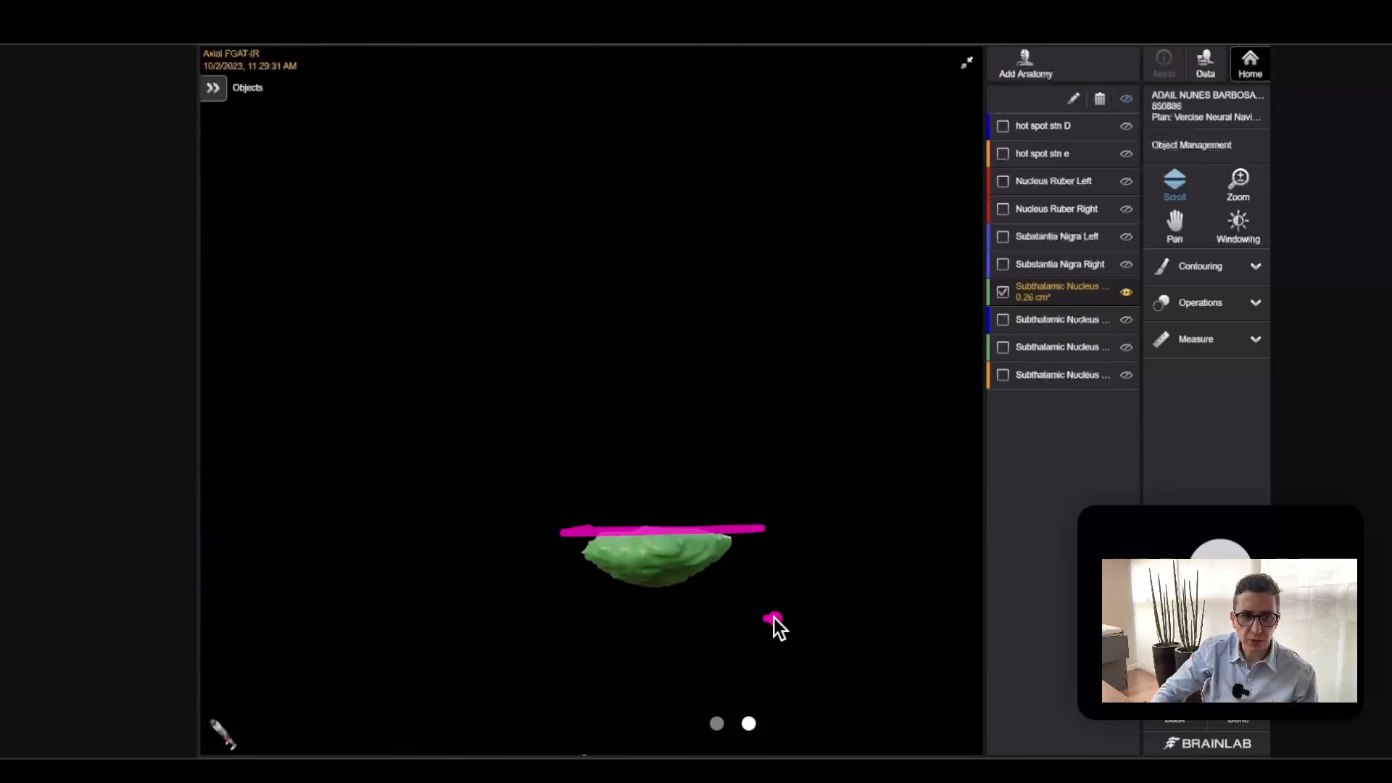
pyautogui.moveTo(774, 509)
pyautogui.mouseDown()
pyautogui.moveTo(815, 515)
pyautogui.moveTo(774, 530)
pyautogui.mouseUp()
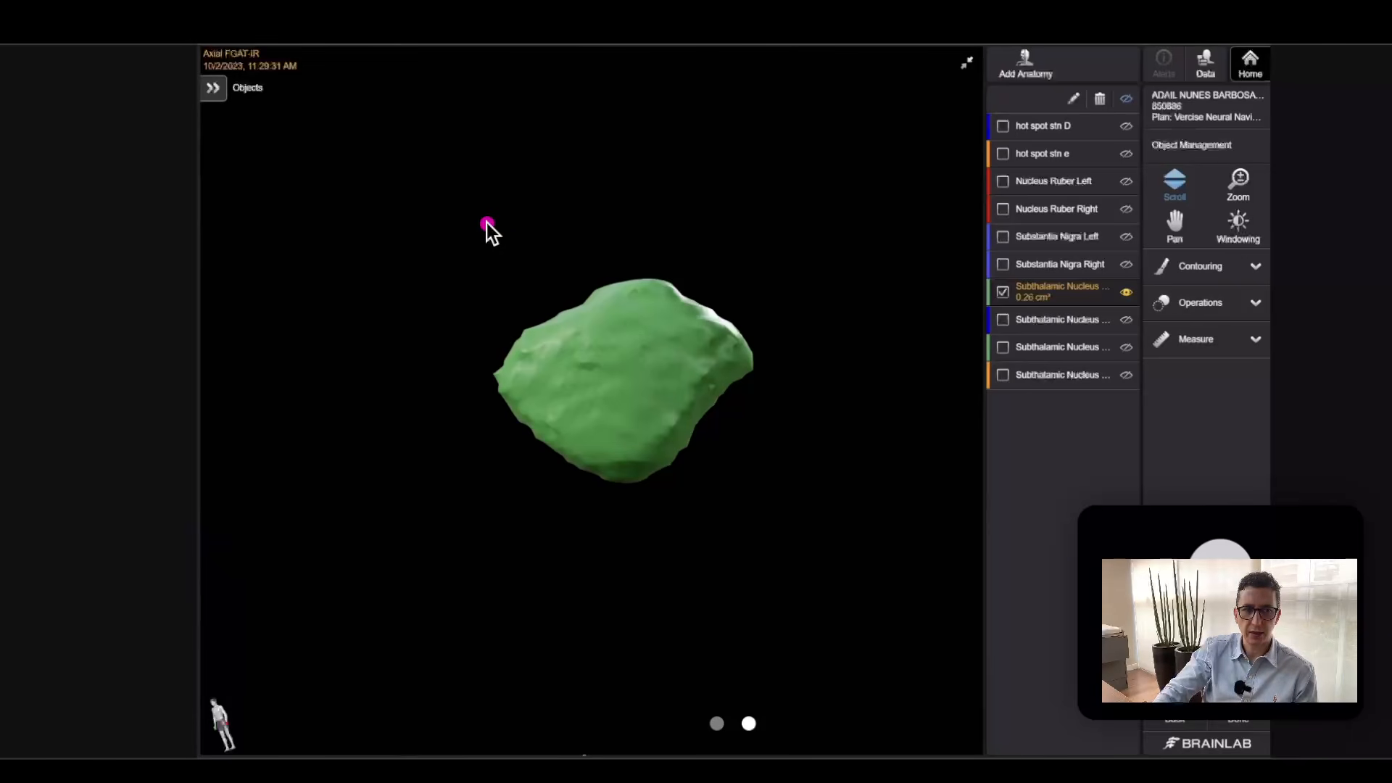
# Annotate a horizontal reference line above the nucleus, spanning its full width and divided into quarters by three ticks.
pyautogui.moveTo(487, 225); pyautogui.dragTo(571, 226)
pyautogui.moveTo(737, 225); pyautogui.dragTo(758, 224)
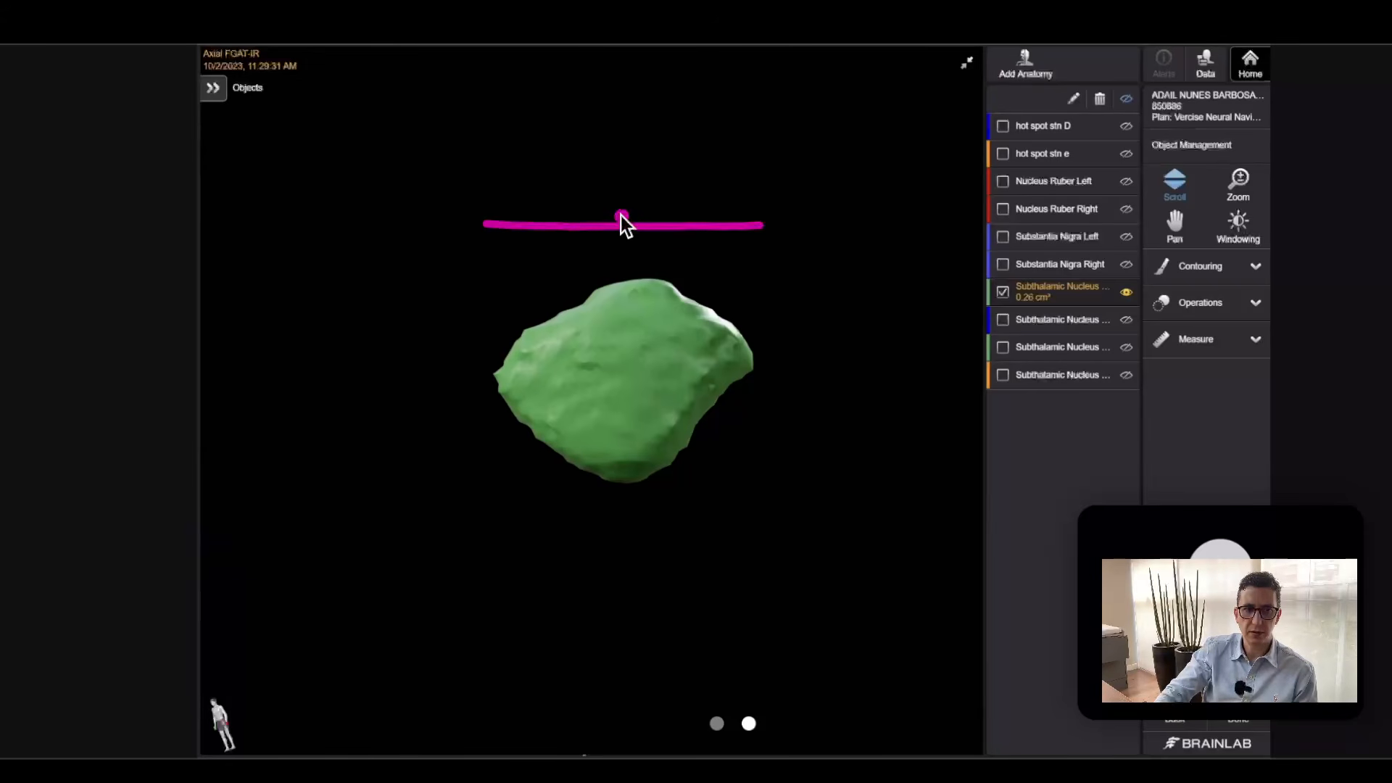
pyautogui.moveTo(693, 215); pyautogui.dragTo(693, 220)
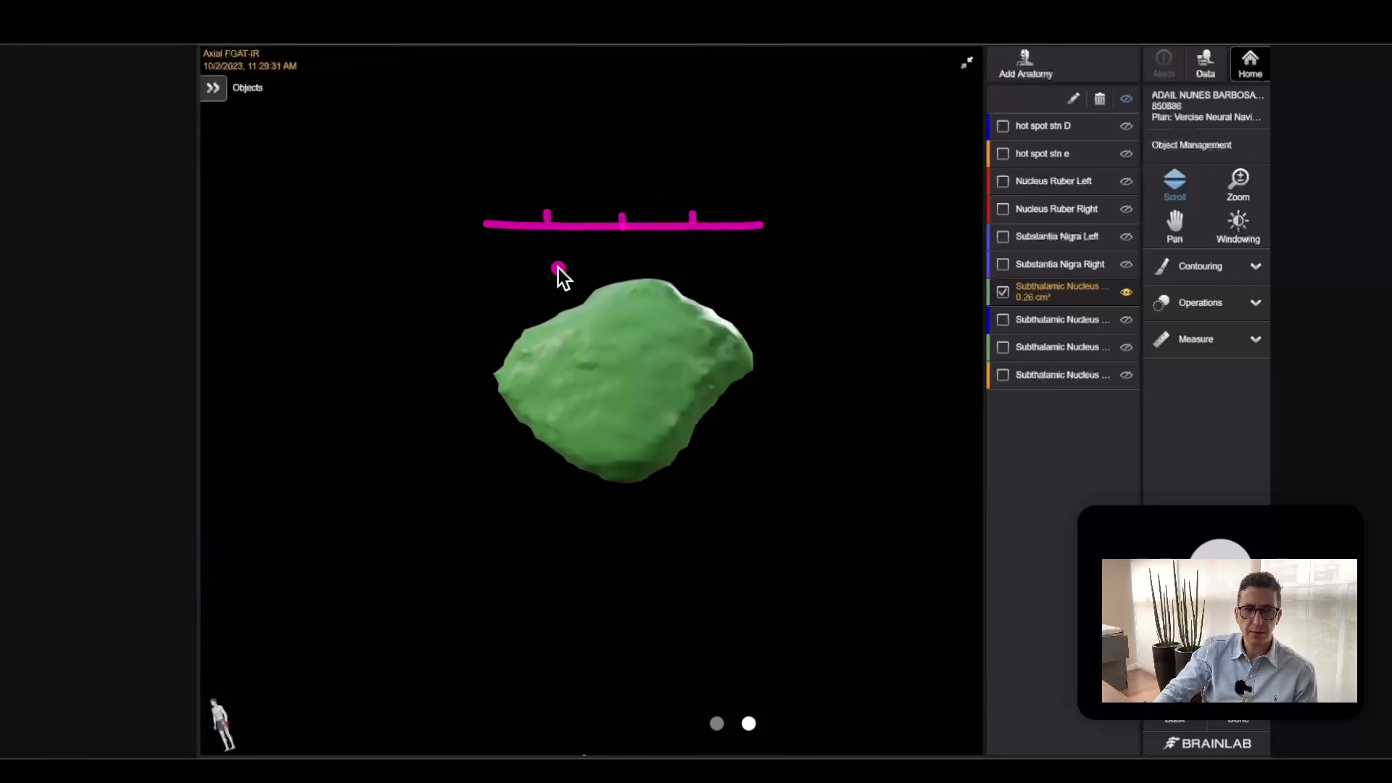
# Project the first and third quarter ticks down as dotted lines and mark their points on the upper and lower nucleus borders.
pyautogui.click(547, 241)
pyautogui.click(546, 257)
pyautogui.click(547, 275)
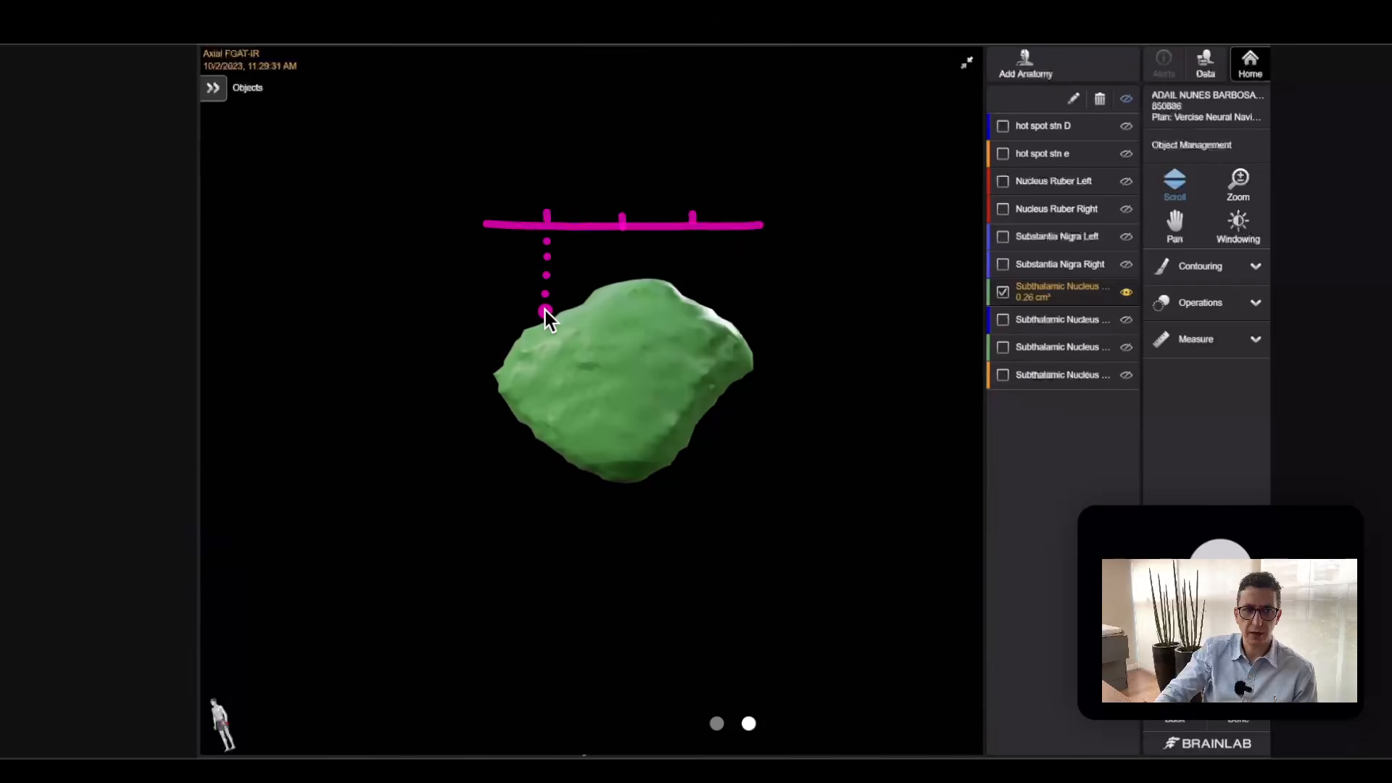
pyautogui.moveTo(545, 316); pyautogui.dragTo(548, 315)
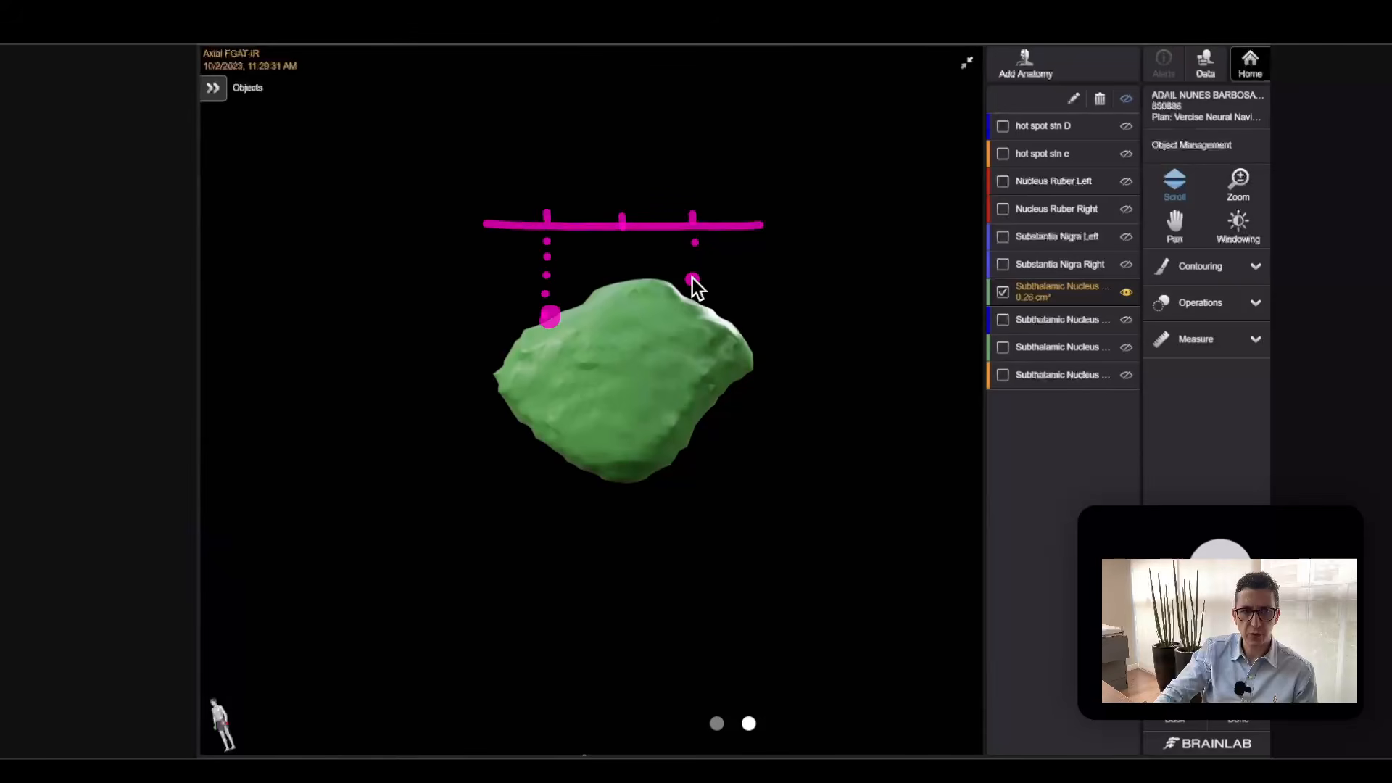
pyautogui.click(691, 324)
pyautogui.moveTo(694, 428); pyautogui.dragTo(702, 434)
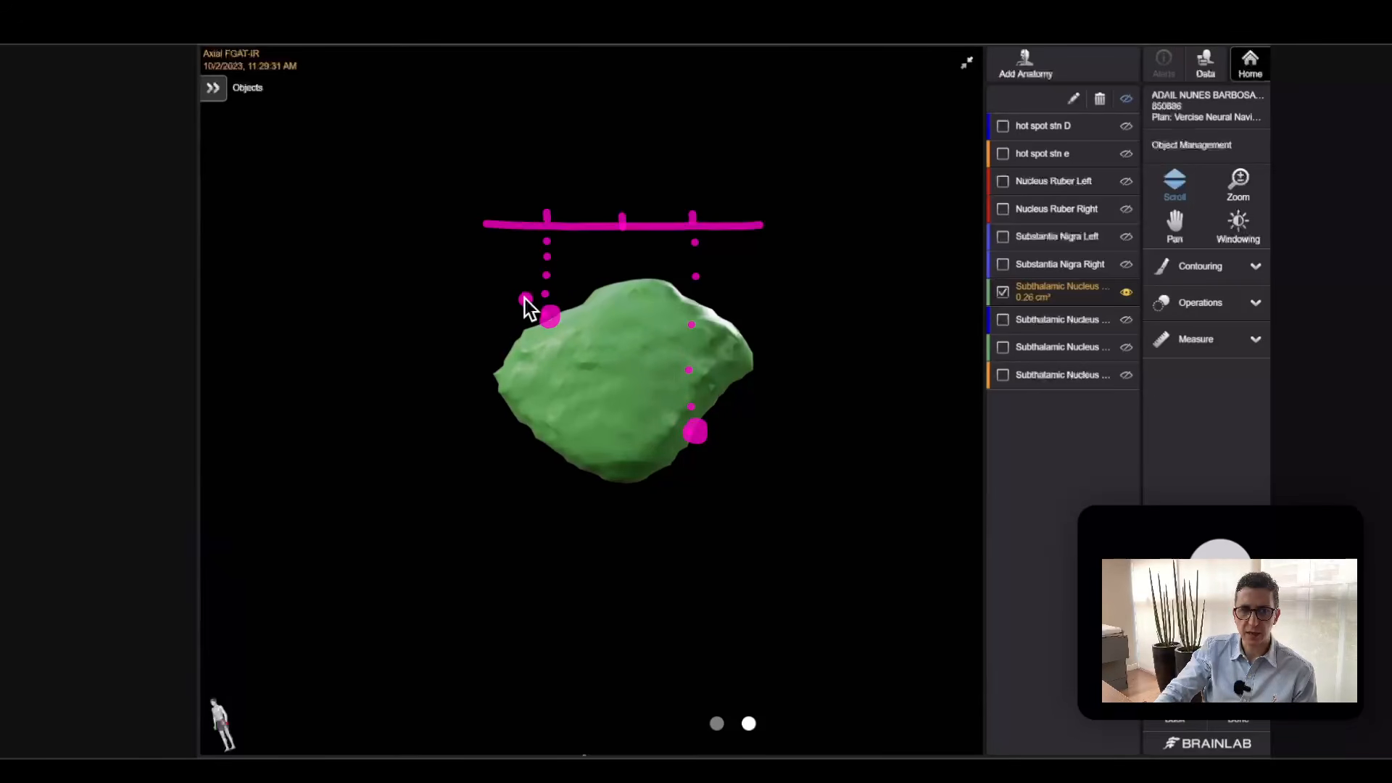
# Annotate a diagonal dividing line through the two marked border points, extending beyond the nucleus on both sides.
pyautogui.moveTo(555, 318); pyautogui.dragTo(595, 356)
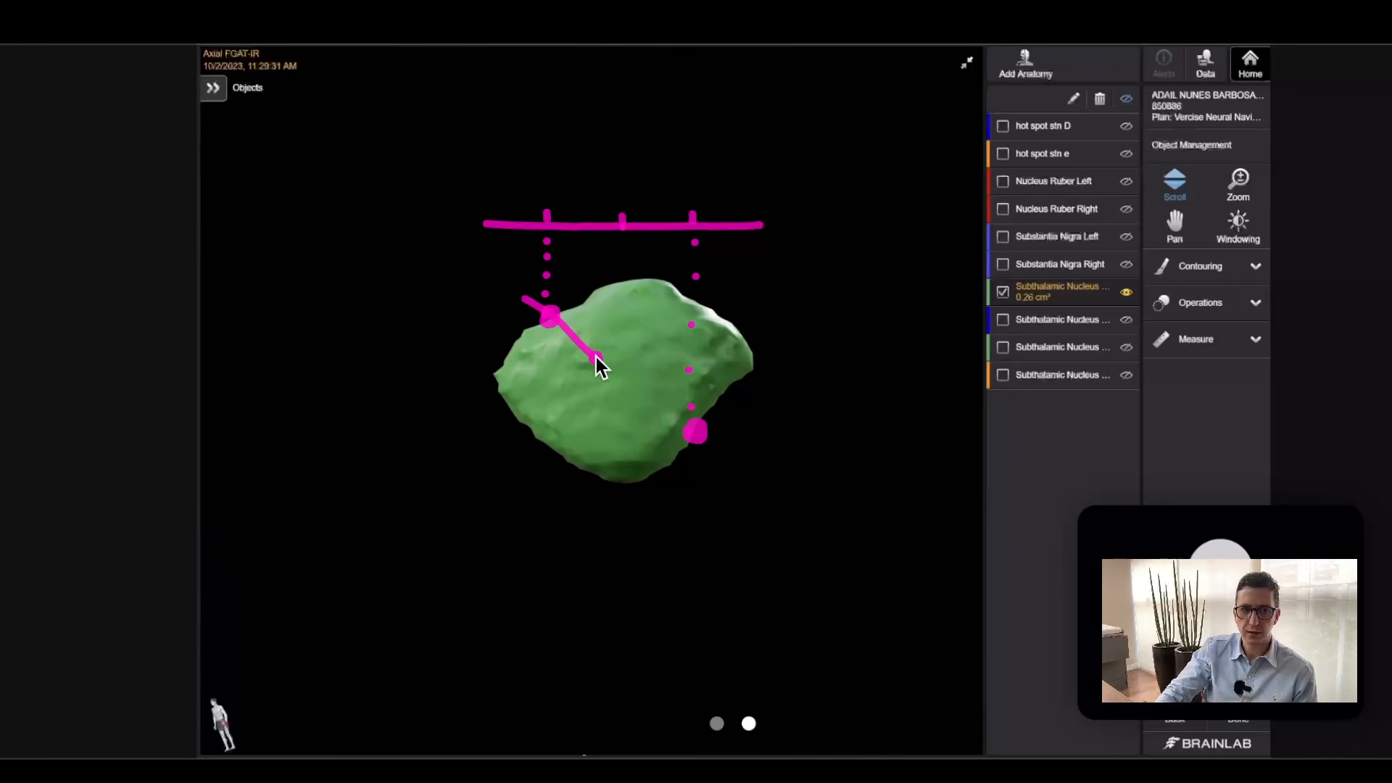
pyautogui.moveTo(660, 409); pyautogui.dragTo(699, 433)
pyautogui.moveTo(761, 479); pyautogui.dragTo(790, 496)
# Outline the nucleus portion above the diagonal line and cross out the portion below it in three places.
pyautogui.moveTo(697, 428)
pyautogui.mouseDown()
pyautogui.moveTo(751, 355)
pyautogui.moveTo(676, 293)
pyautogui.moveTo(633, 280)
pyautogui.moveTo(594, 290)
pyautogui.mouseUp()
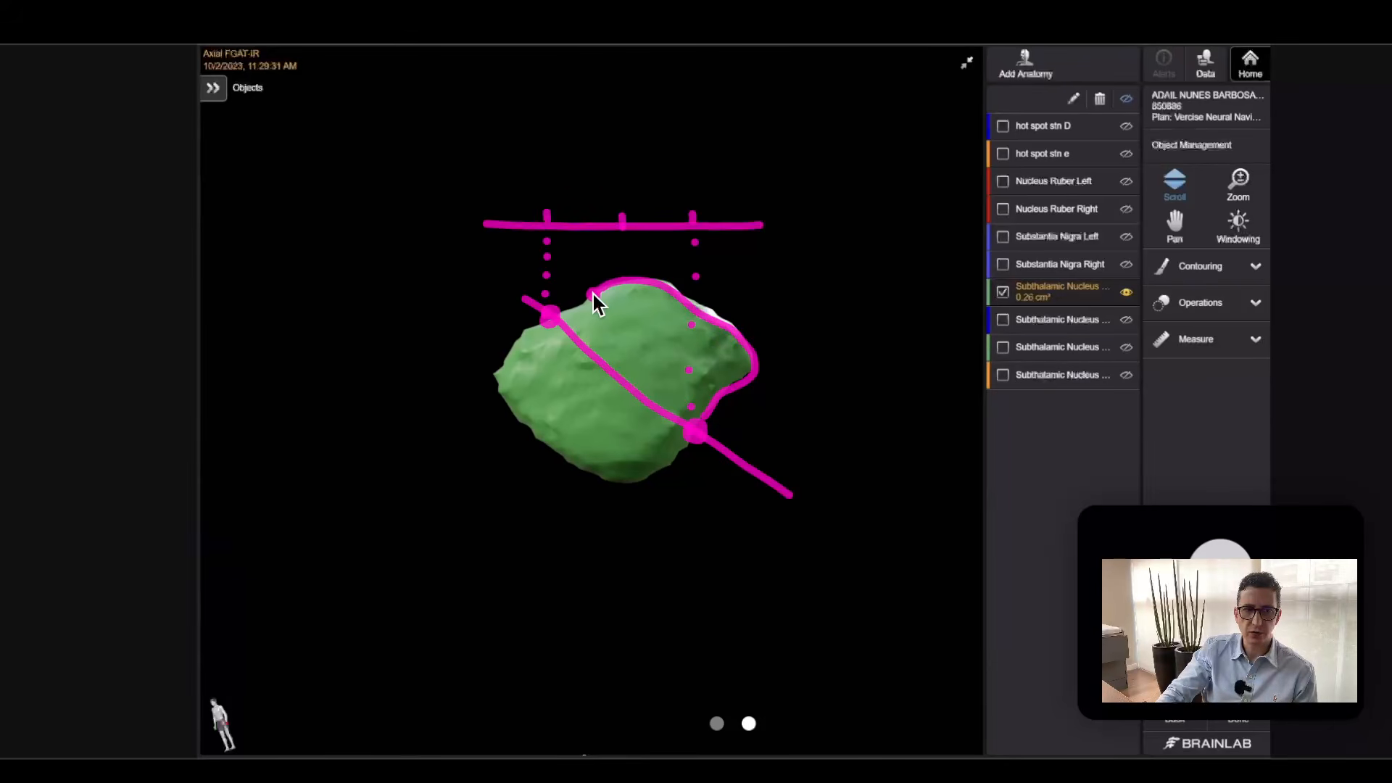
pyautogui.click(688, 340)
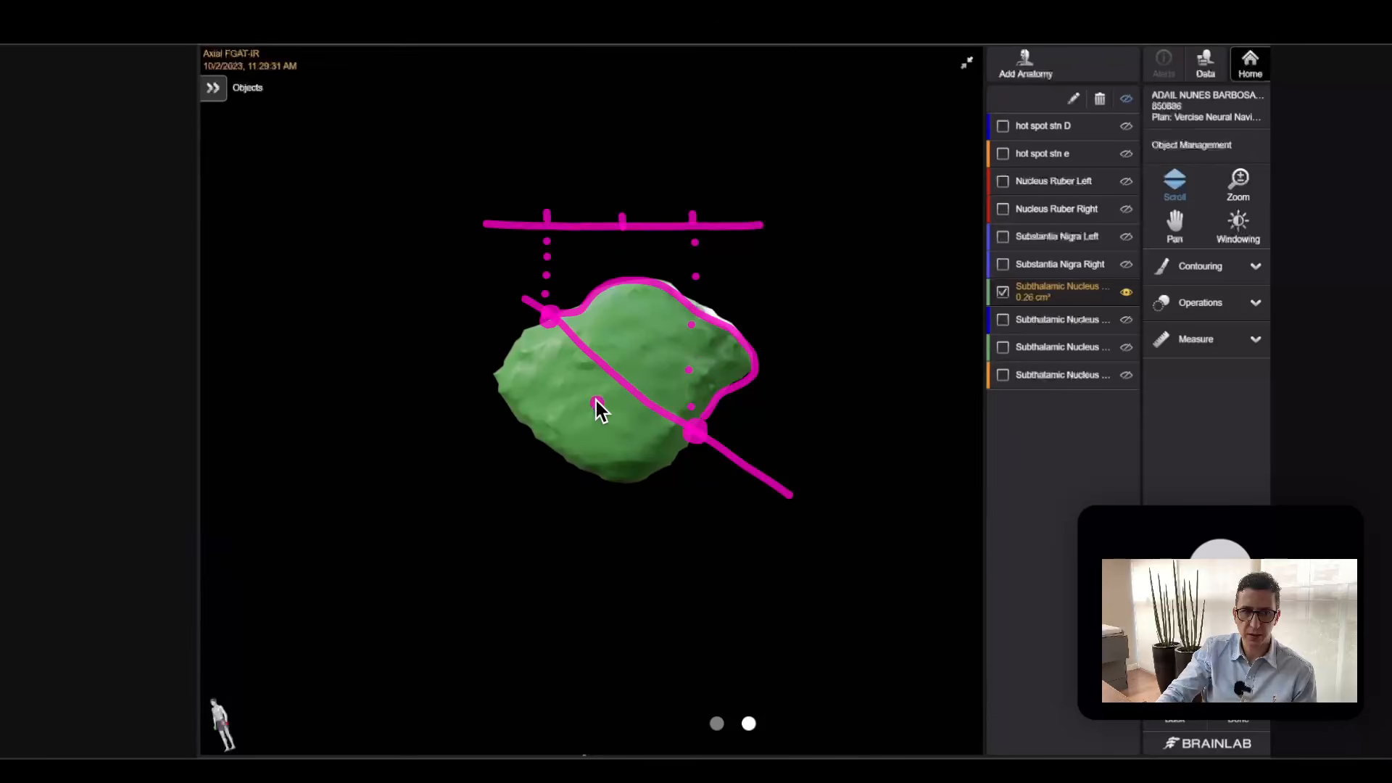
pyautogui.moveTo(572, 376); pyautogui.dragTo(446, 380)
pyautogui.click(566, 394)
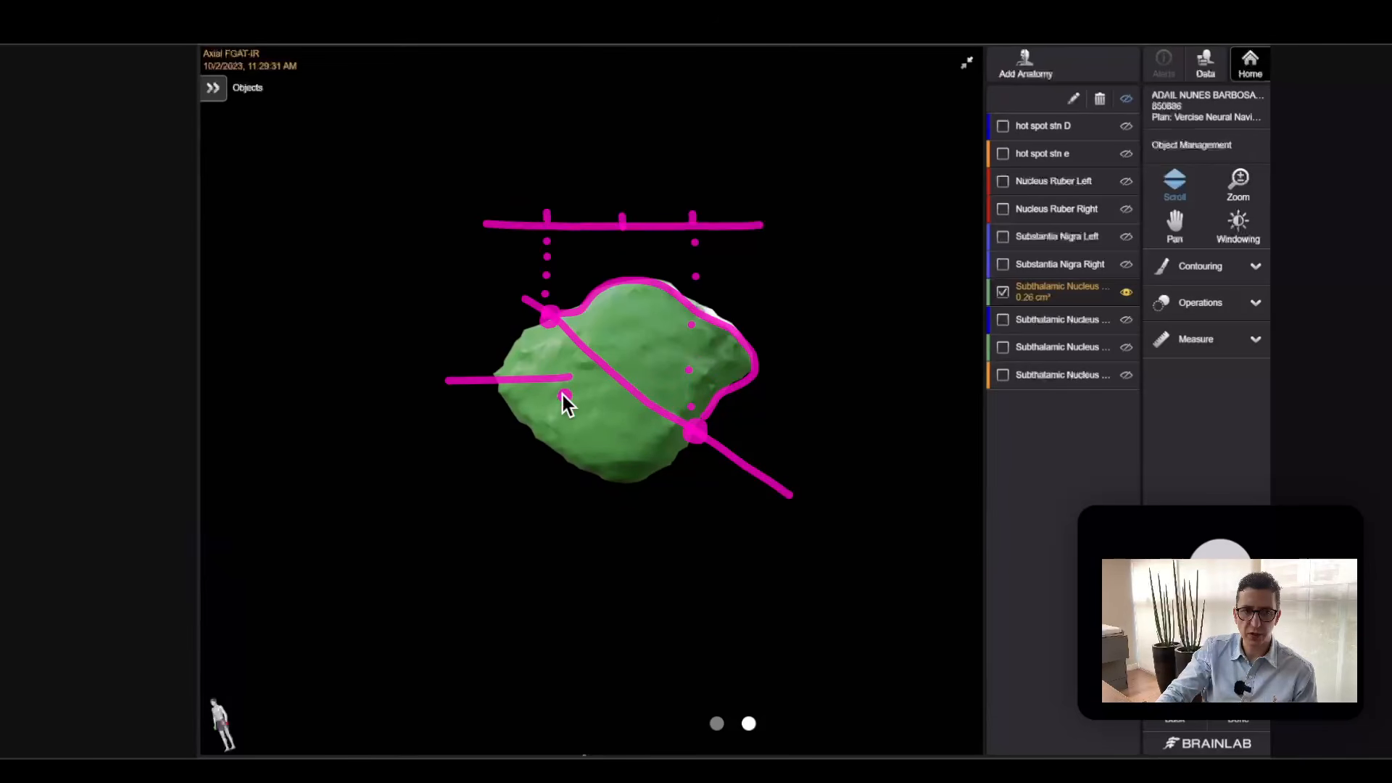
pyautogui.moveTo(585, 435)
pyautogui.mouseDown()
pyautogui.moveTo(613, 420)
pyautogui.moveTo(618, 448)
pyautogui.moveTo(667, 455)
pyautogui.moveTo(658, 473)
pyautogui.mouseUp()
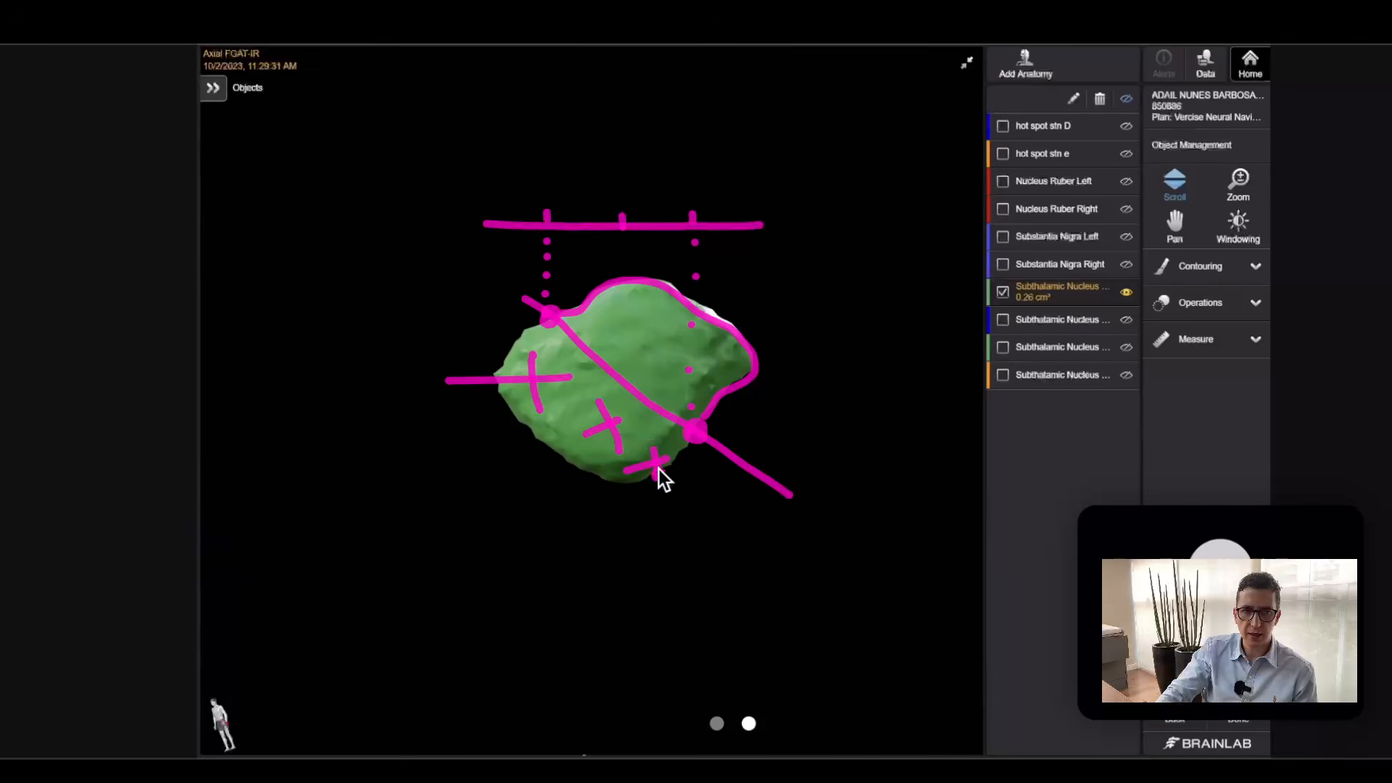
pyautogui.click(575, 400)
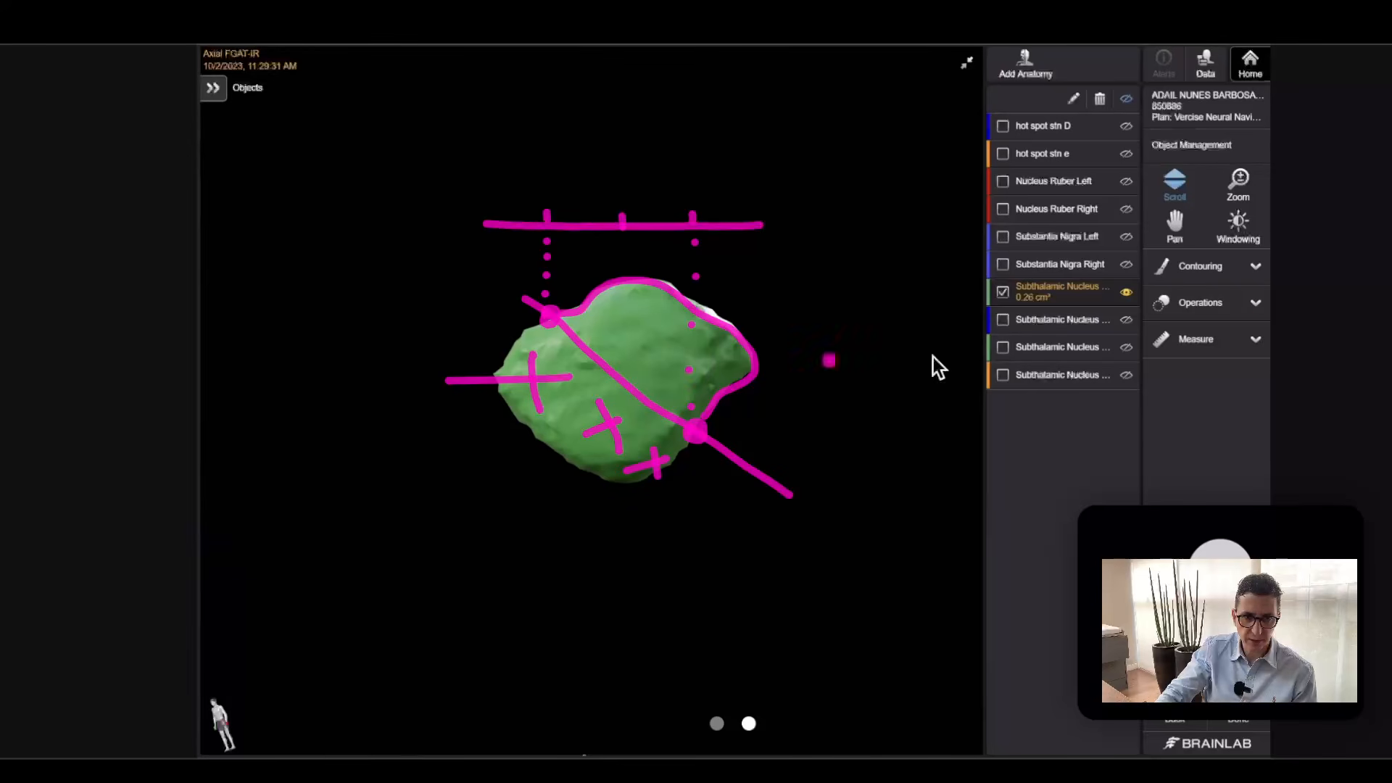
# Split the isolated subthalamic nucleus with a straight diagonal cut passing through the two marked border points, extending beyond both sides.
pyautogui.moveTo(1242, 309)
pyautogui.mouseDown()
pyautogui.moveTo(1163, 280)
pyautogui.moveTo(1191, 319)
pyautogui.mouseUp()
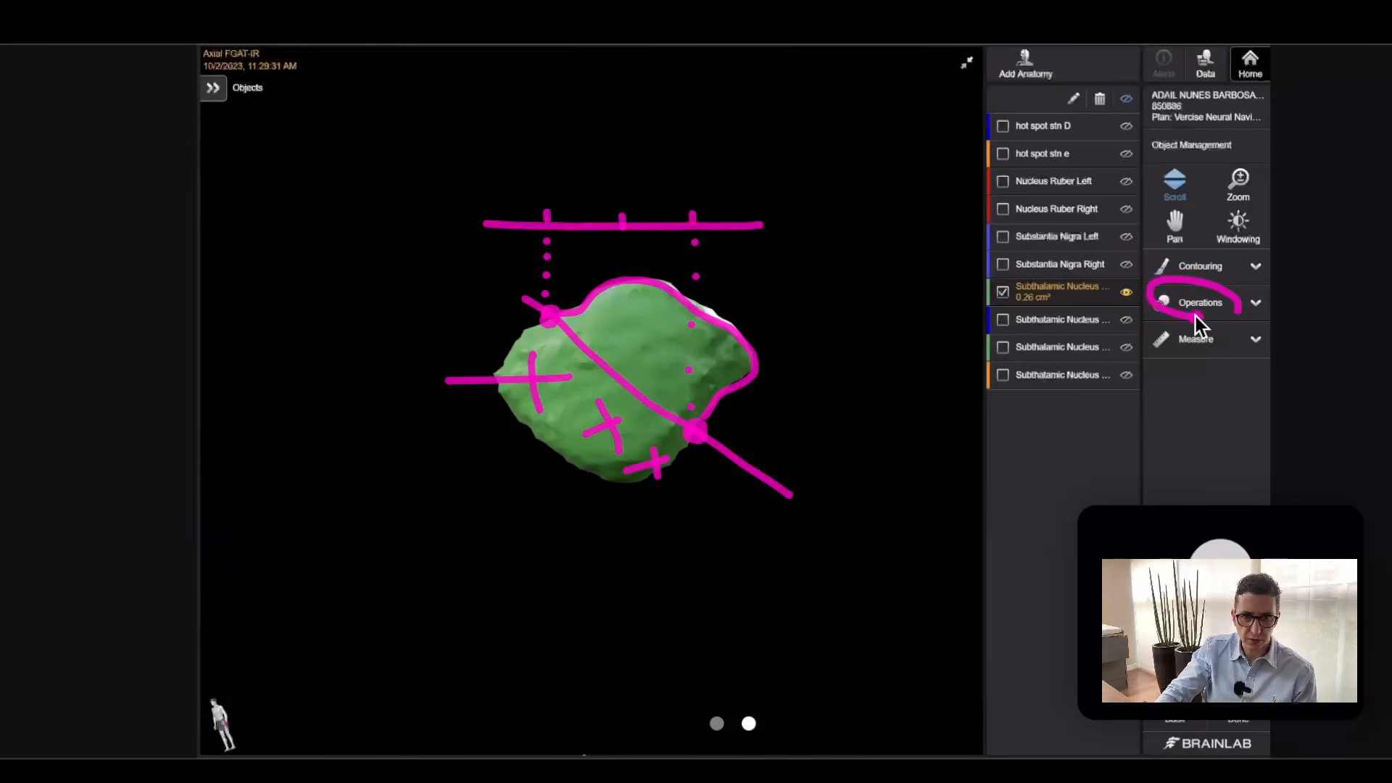
pyautogui.click(1233, 317)
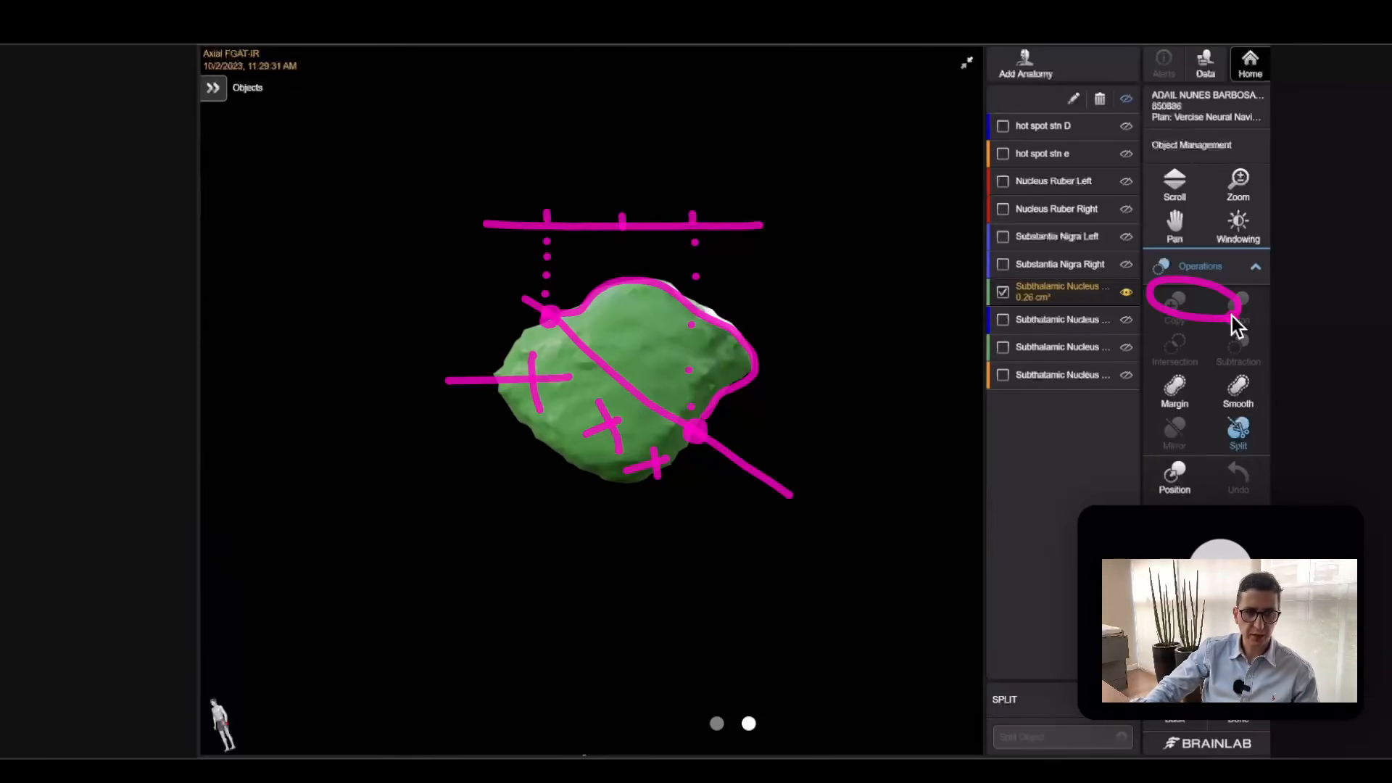
pyautogui.click(765, 310)
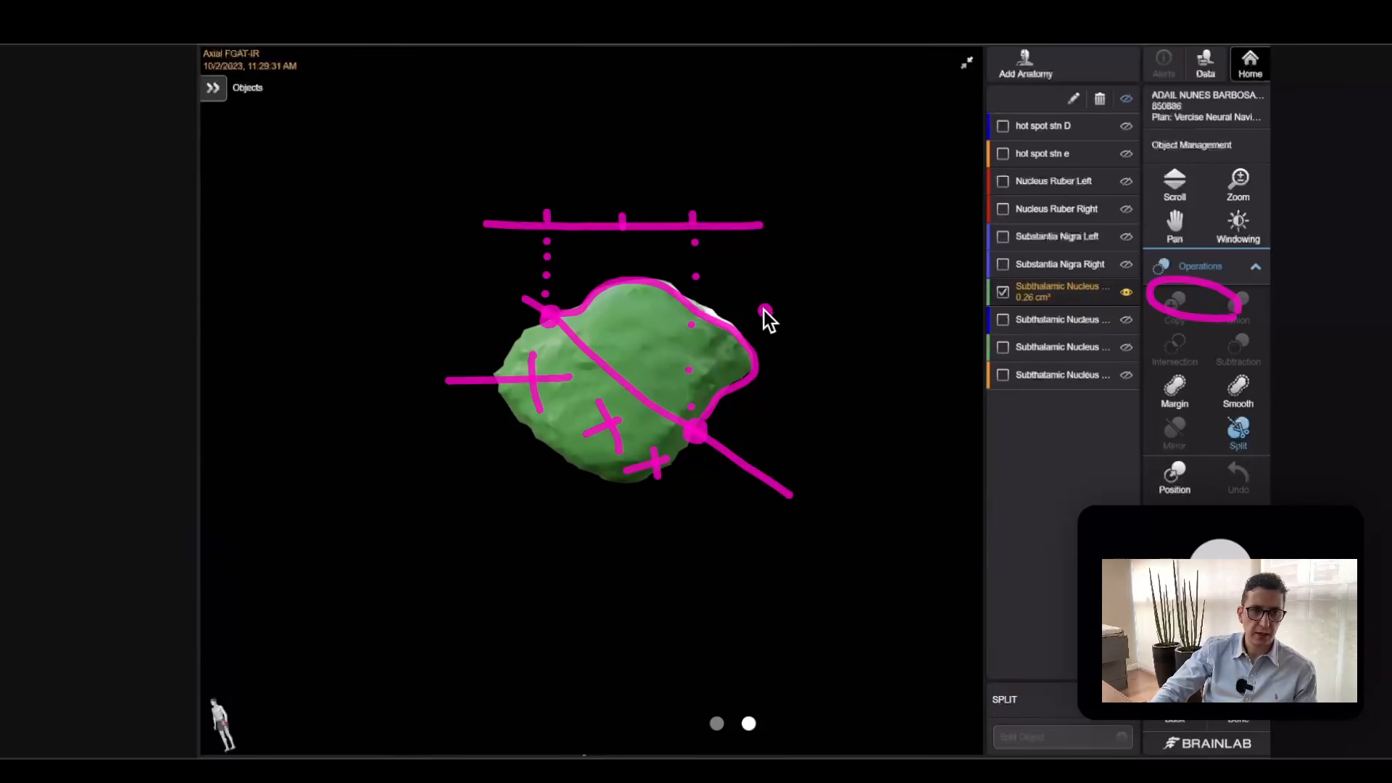
pyautogui.click(505, 278)
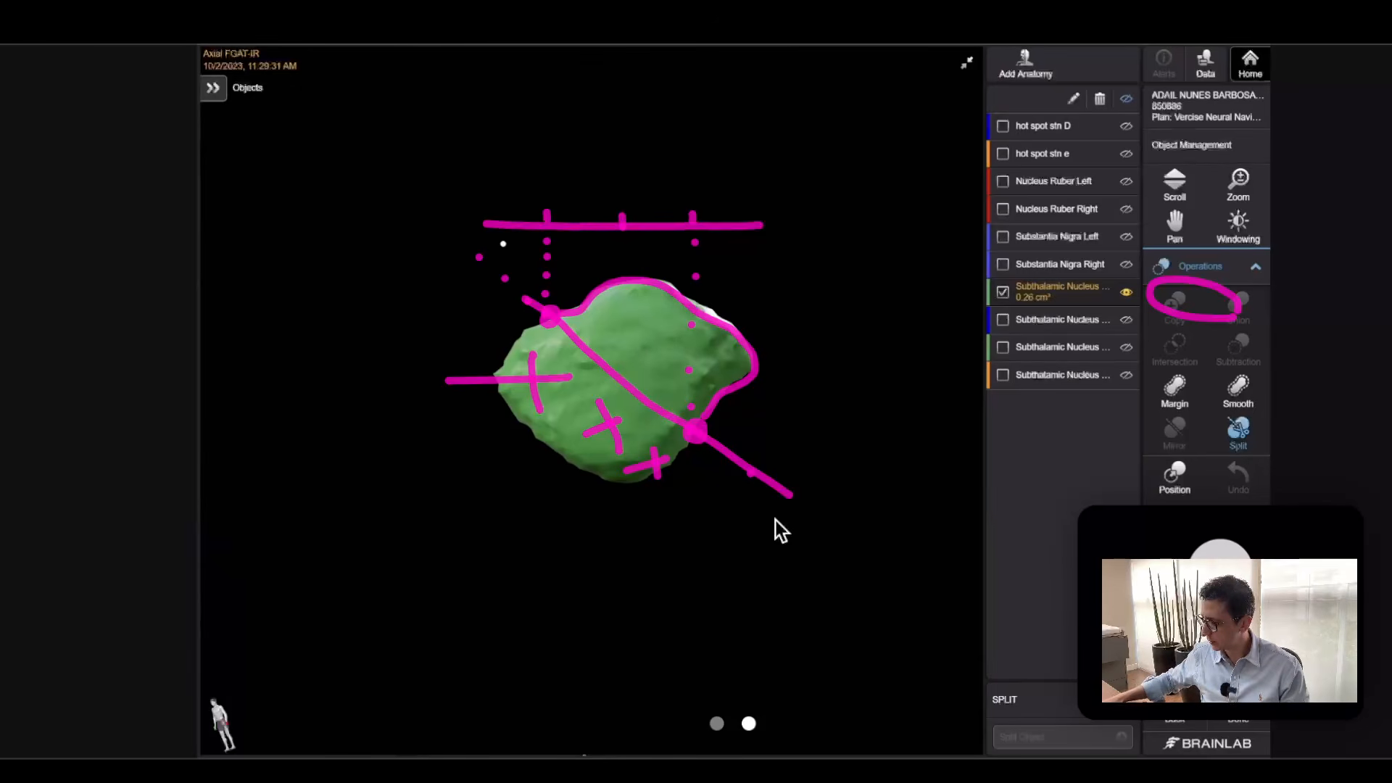
pyautogui.click(765, 547)
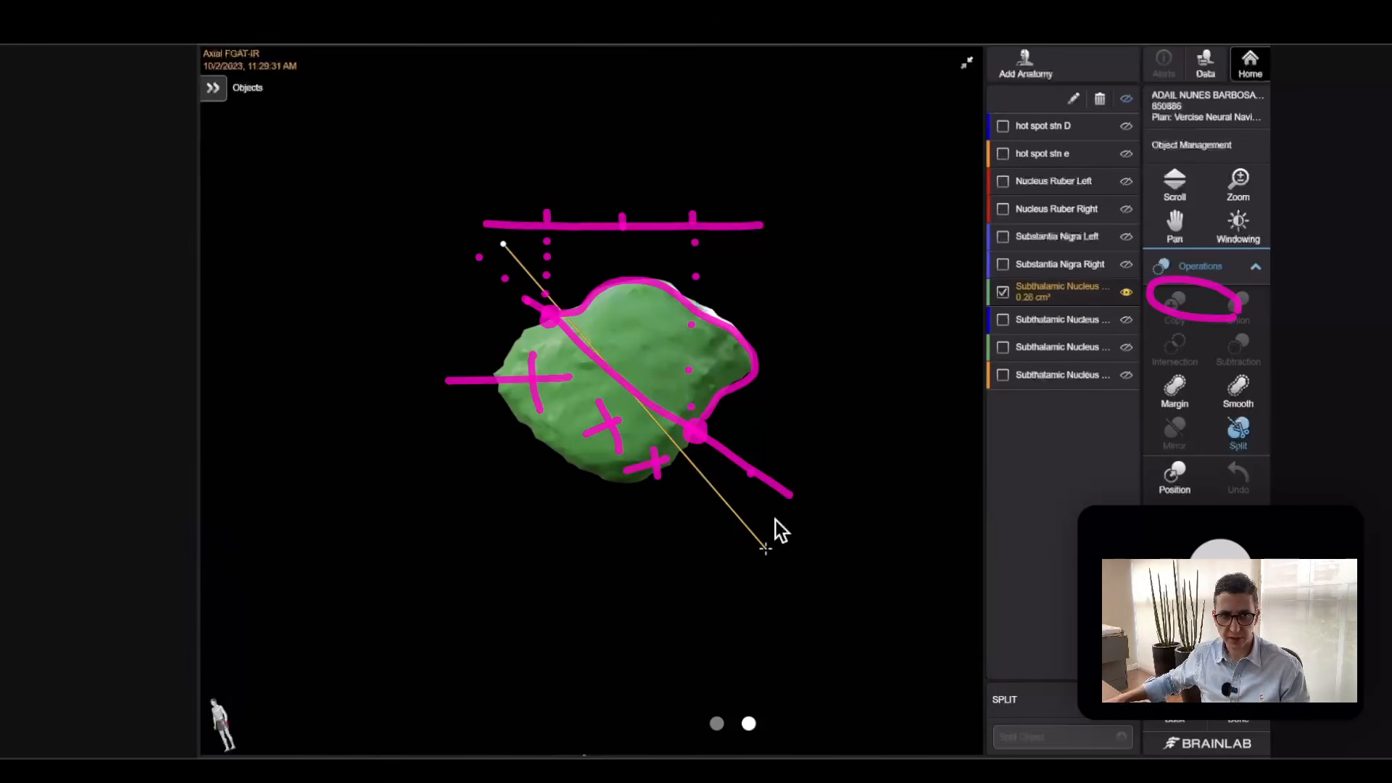
pyautogui.click(776, 520)
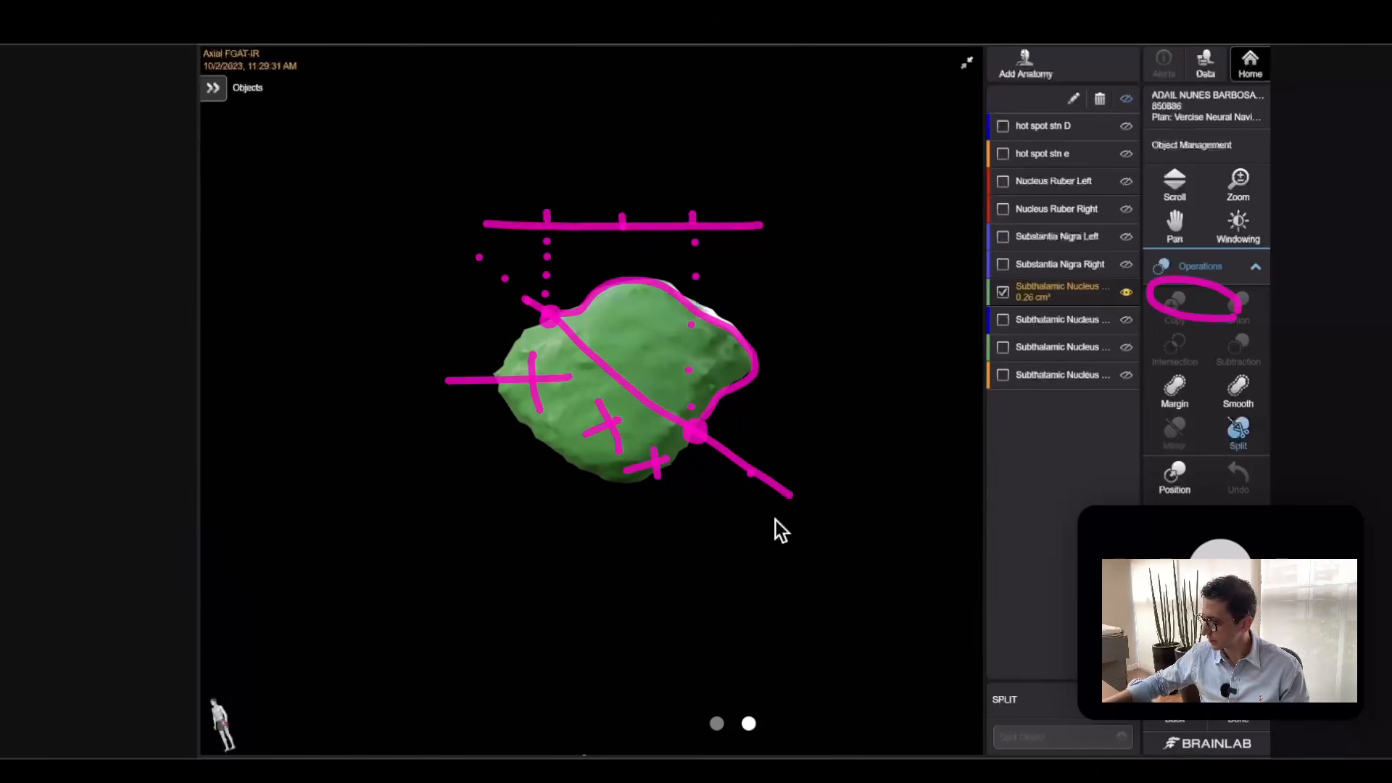
pyautogui.click(503, 257)
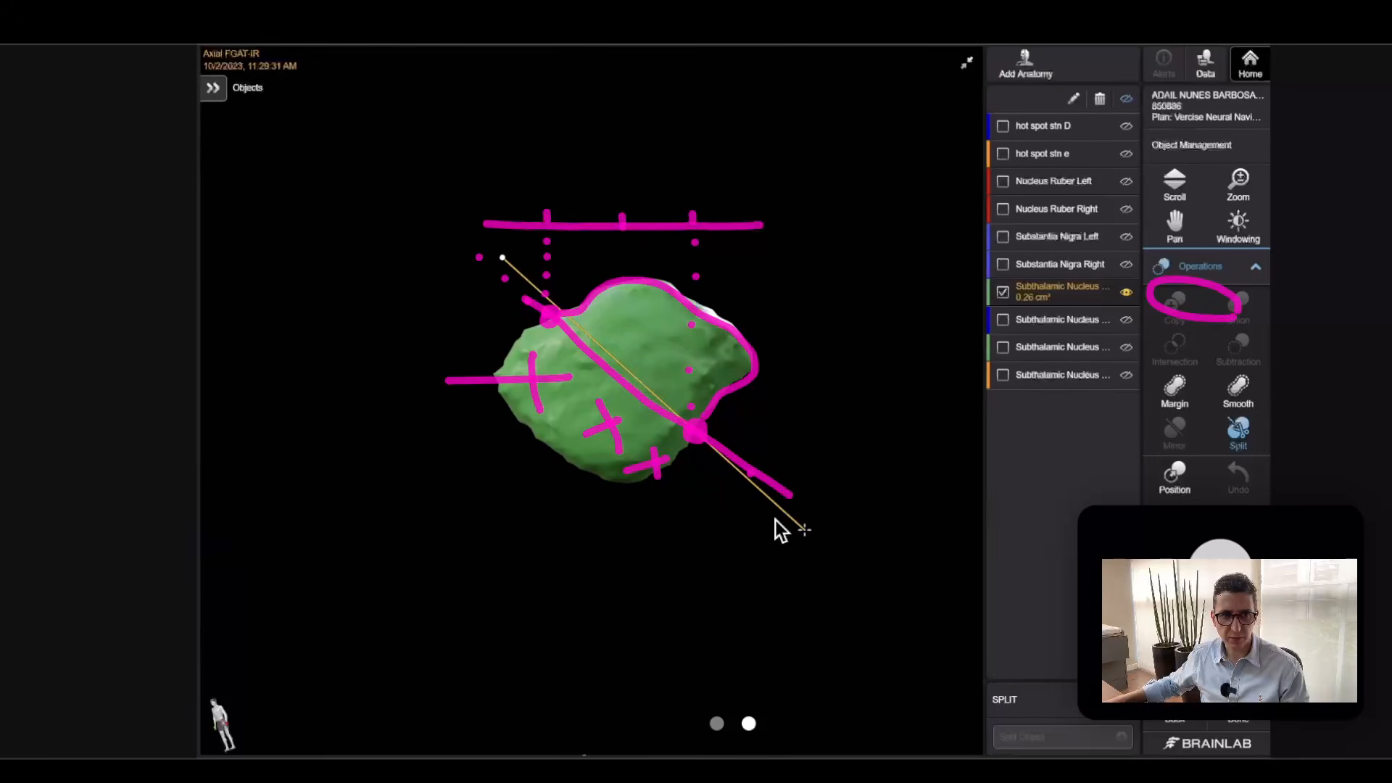
pyautogui.click(806, 527)
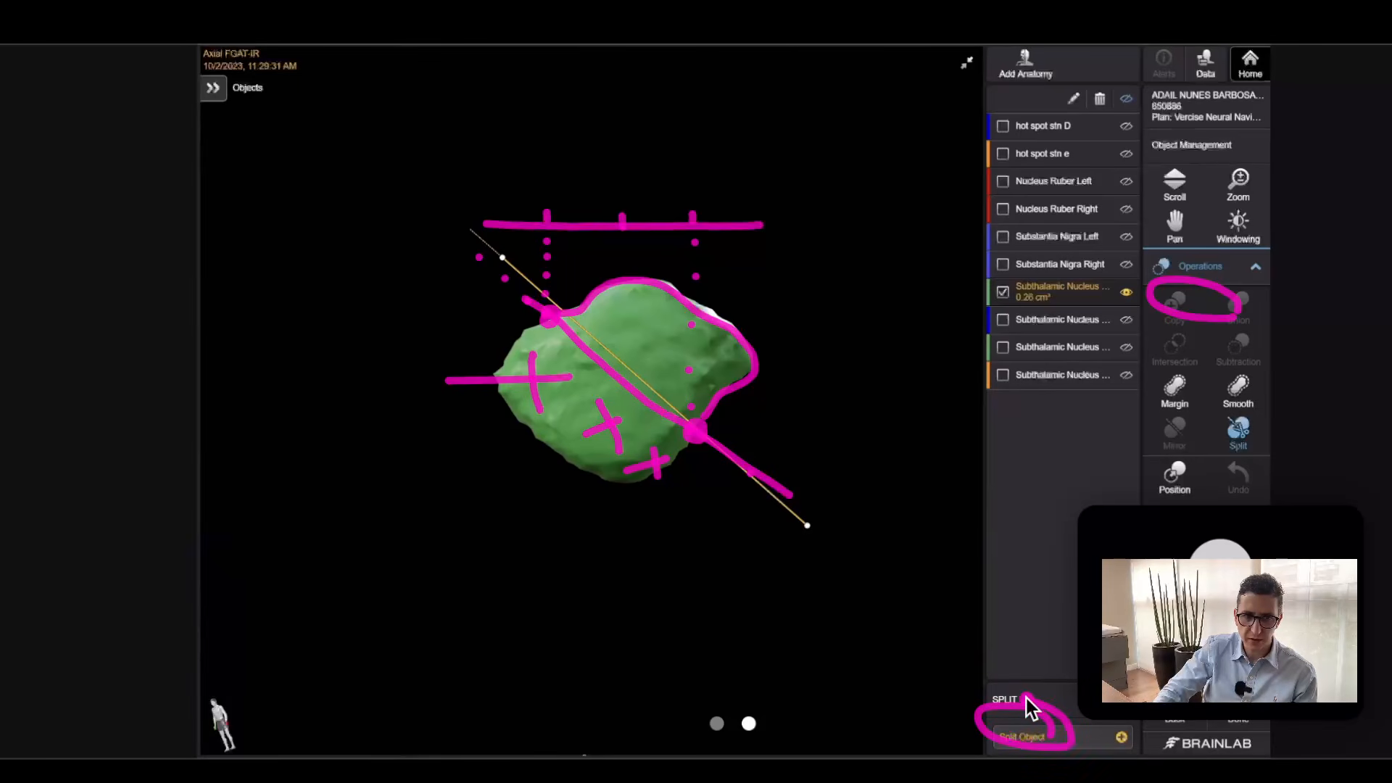
pyautogui.press('Escape')
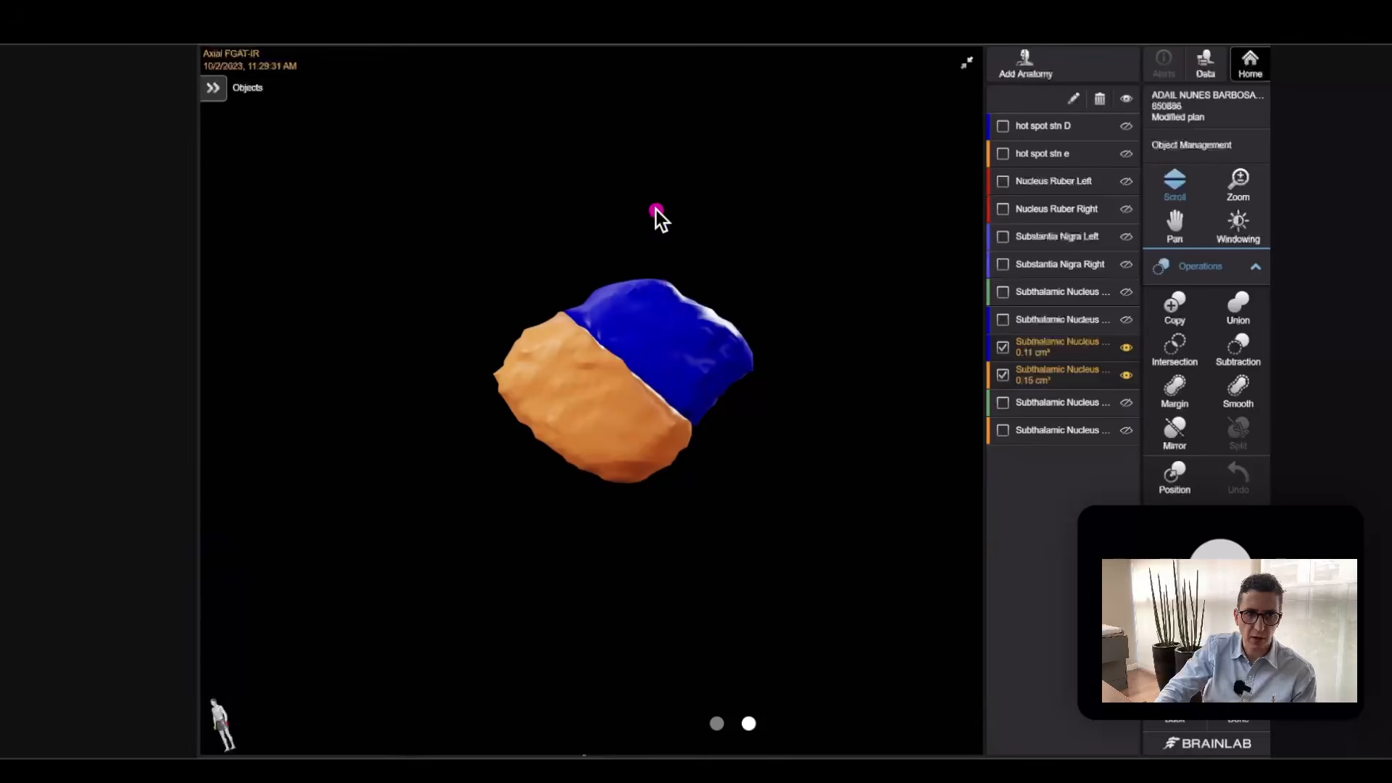
# Leave Object Management with the two split nucleus parts and return to the workflow overview.
pyautogui.moveTo(654, 224); pyautogui.dragTo(792, 264)
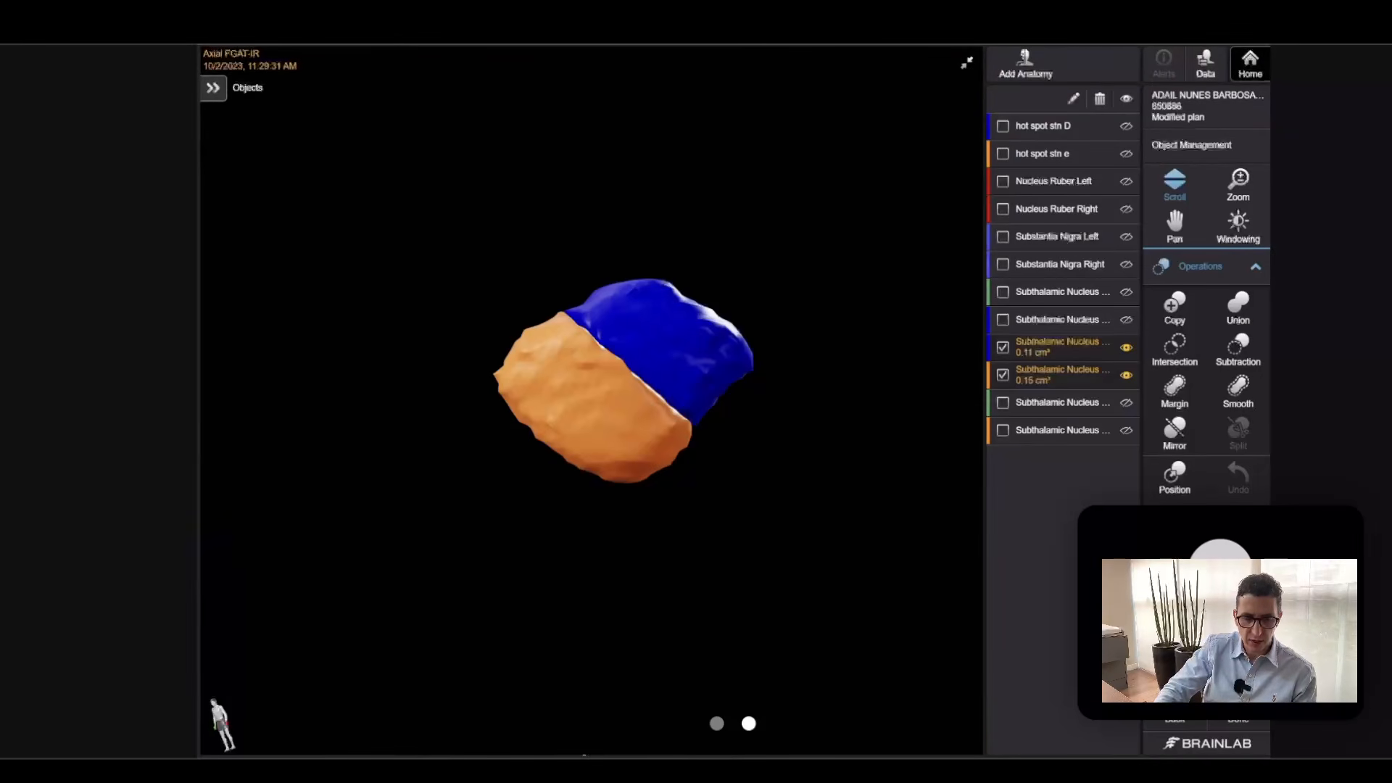
pyautogui.click(1010, 375)
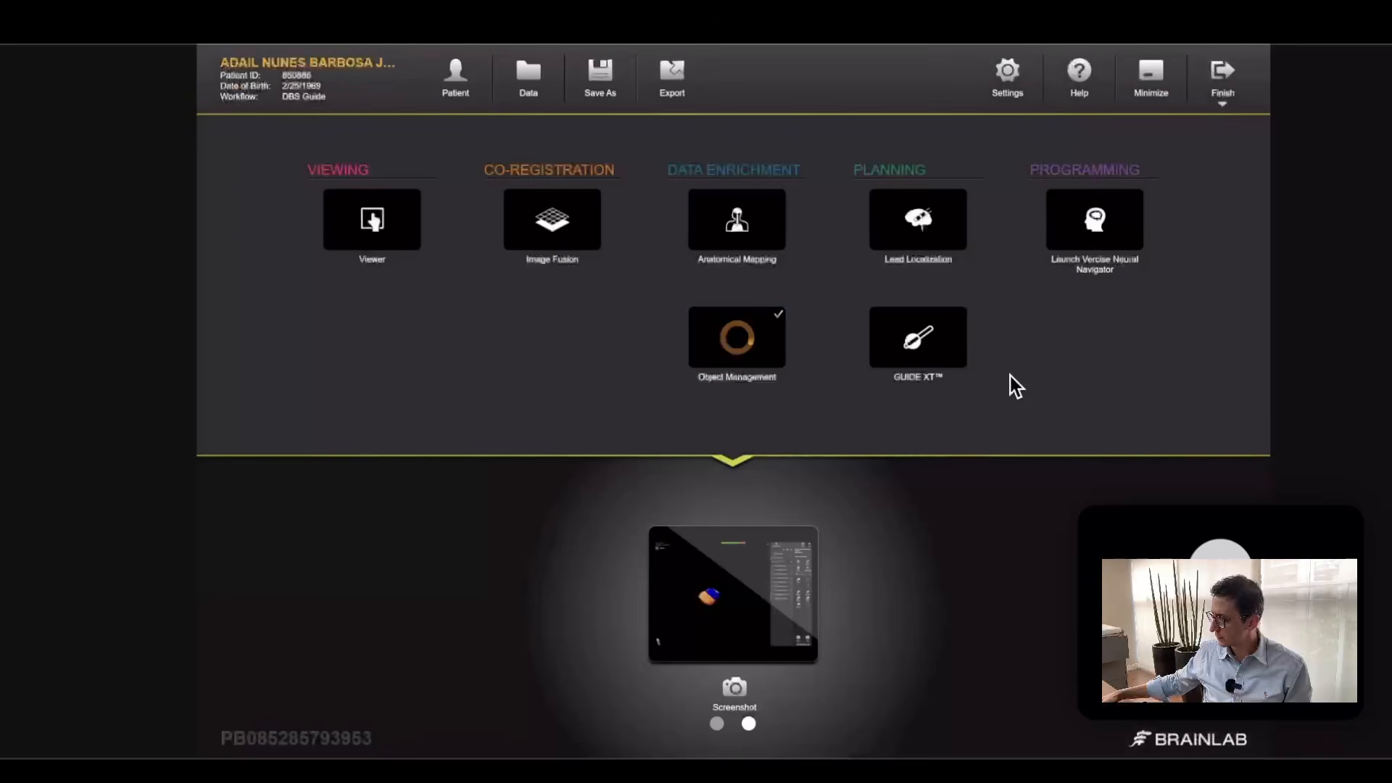
pyautogui.click(1011, 375)
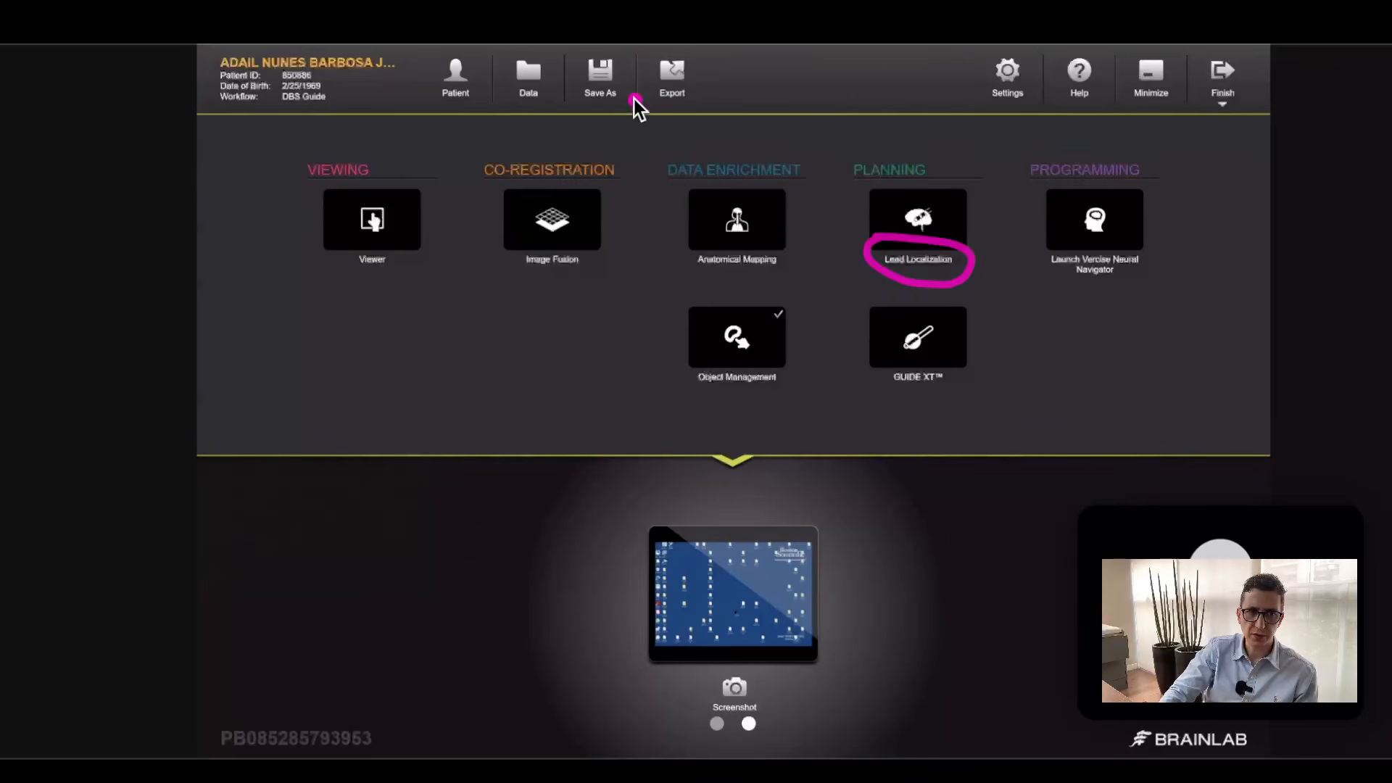
# Annotate the Save As option with a circle and add an encircled handwritten note beside it.
pyautogui.moveTo(580, 56); pyautogui.dragTo(620, 114)
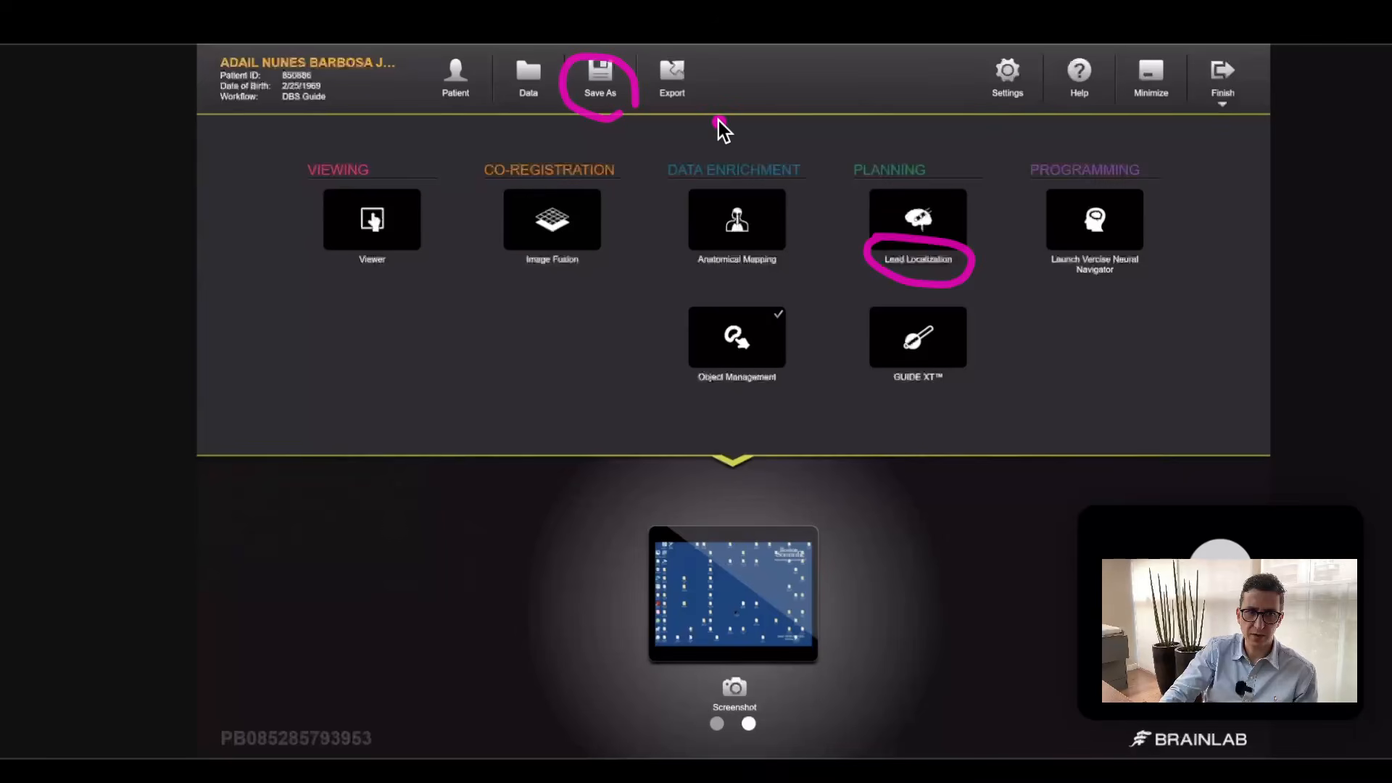
pyautogui.moveTo(717, 116)
pyautogui.mouseDown()
pyautogui.moveTo(708, 130)
pyautogui.moveTo(796, 138)
pyautogui.mouseUp()
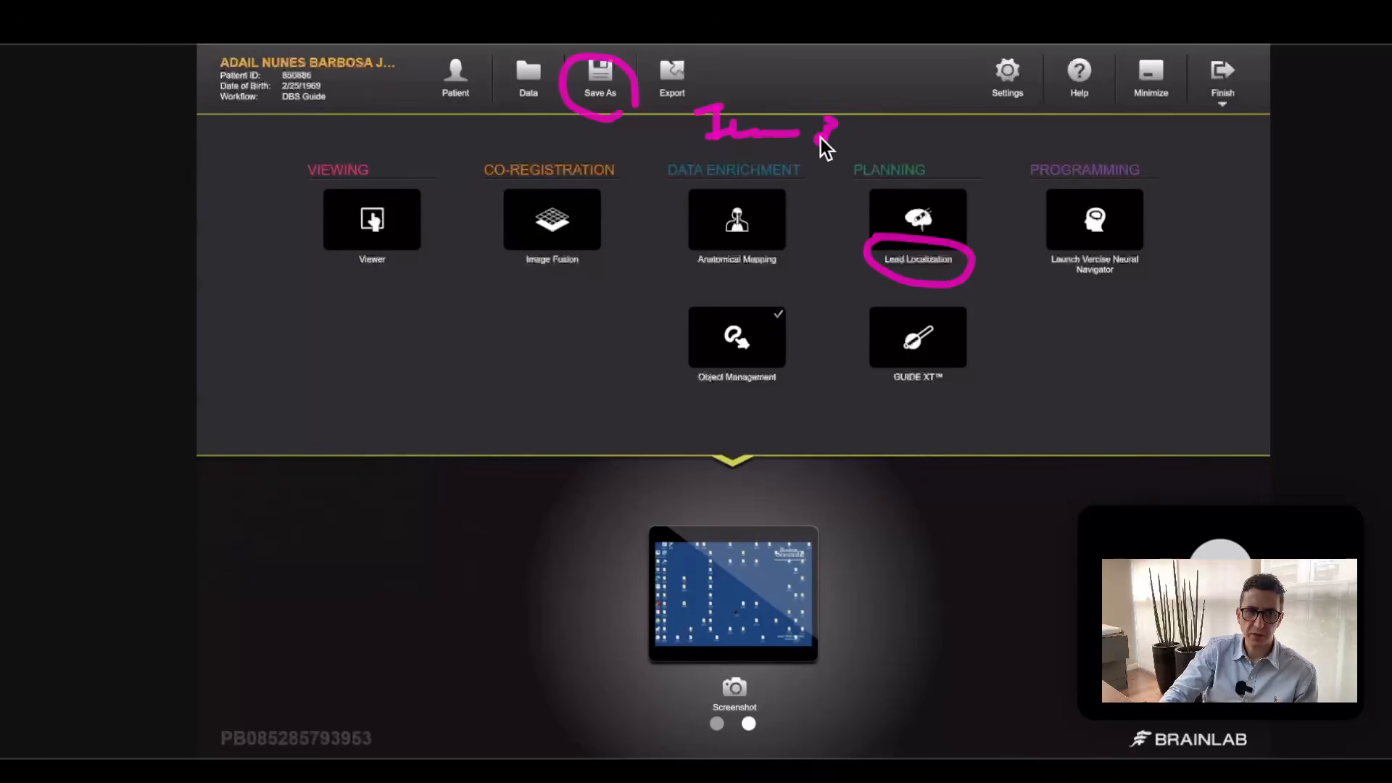
pyautogui.moveTo(834, 129); pyautogui.dragTo(827, 147)
pyautogui.click(859, 143)
pyautogui.moveTo(746, 106)
pyautogui.mouseDown()
pyautogui.moveTo(870, 187)
pyautogui.moveTo(707, 84)
pyautogui.mouseUp()
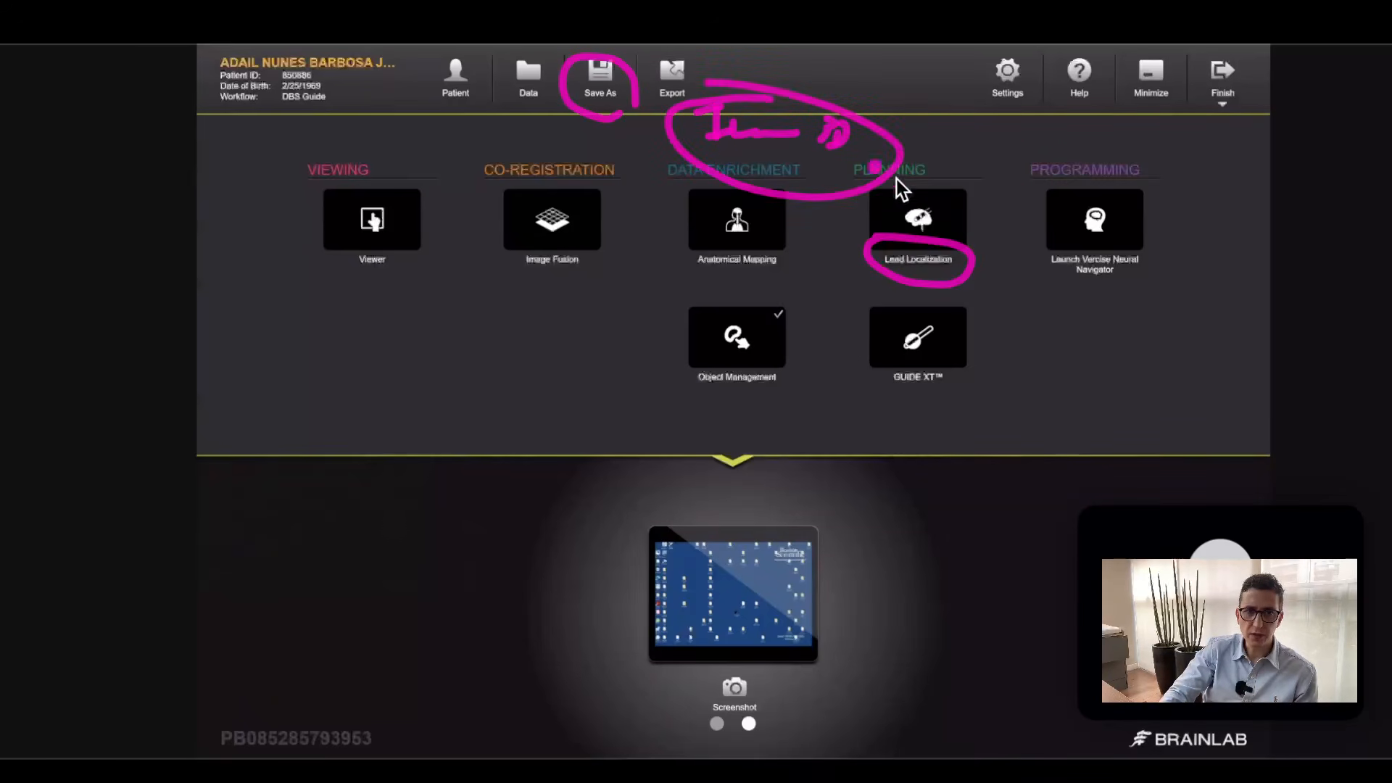
# Draw an arrow pointing to Launch Vercise Neural Navigator, and clear all annotations from the workflow overview.
pyautogui.moveTo(935, 146)
pyautogui.mouseDown()
pyautogui.moveTo(998, 187)
pyautogui.moveTo(994, 233)
pyautogui.moveTo(1001, 197)
pyautogui.mouseUp()
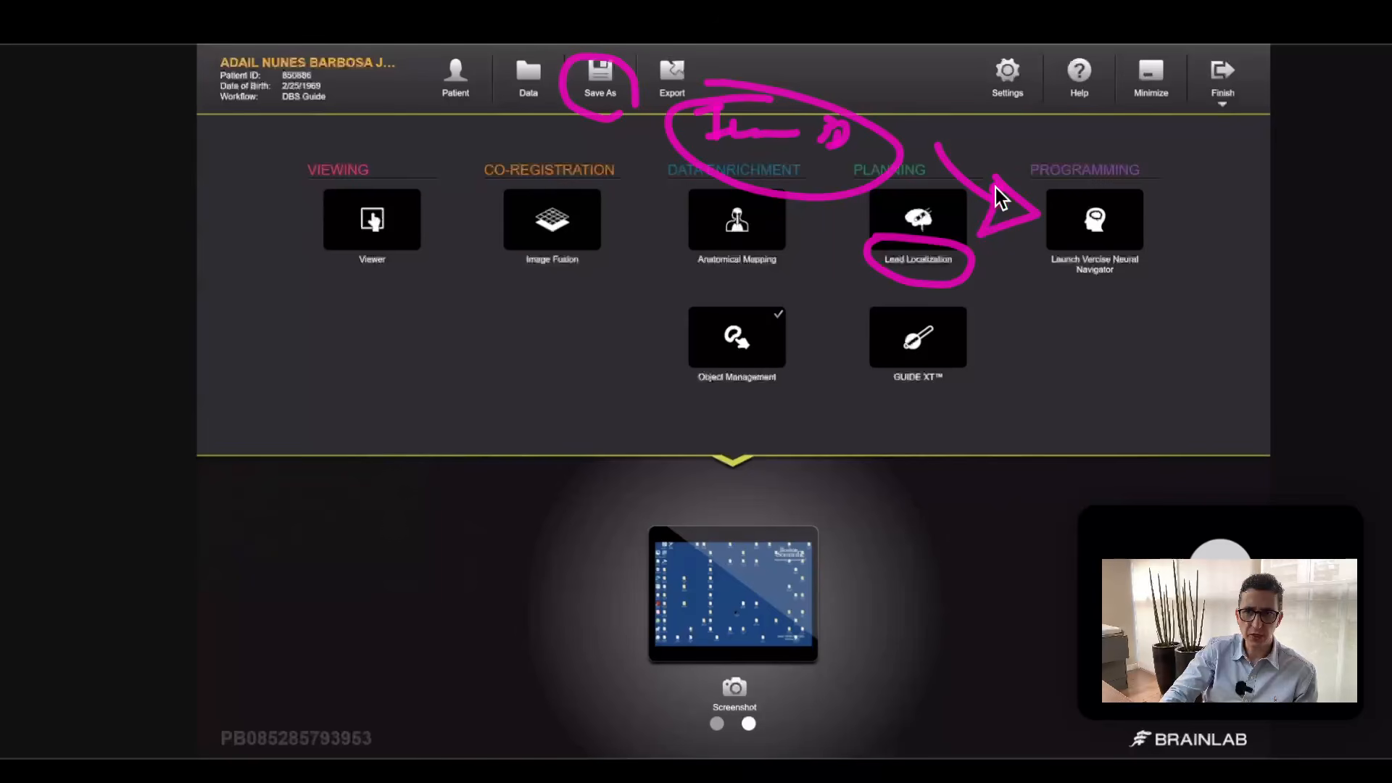
pyautogui.click(1123, 283)
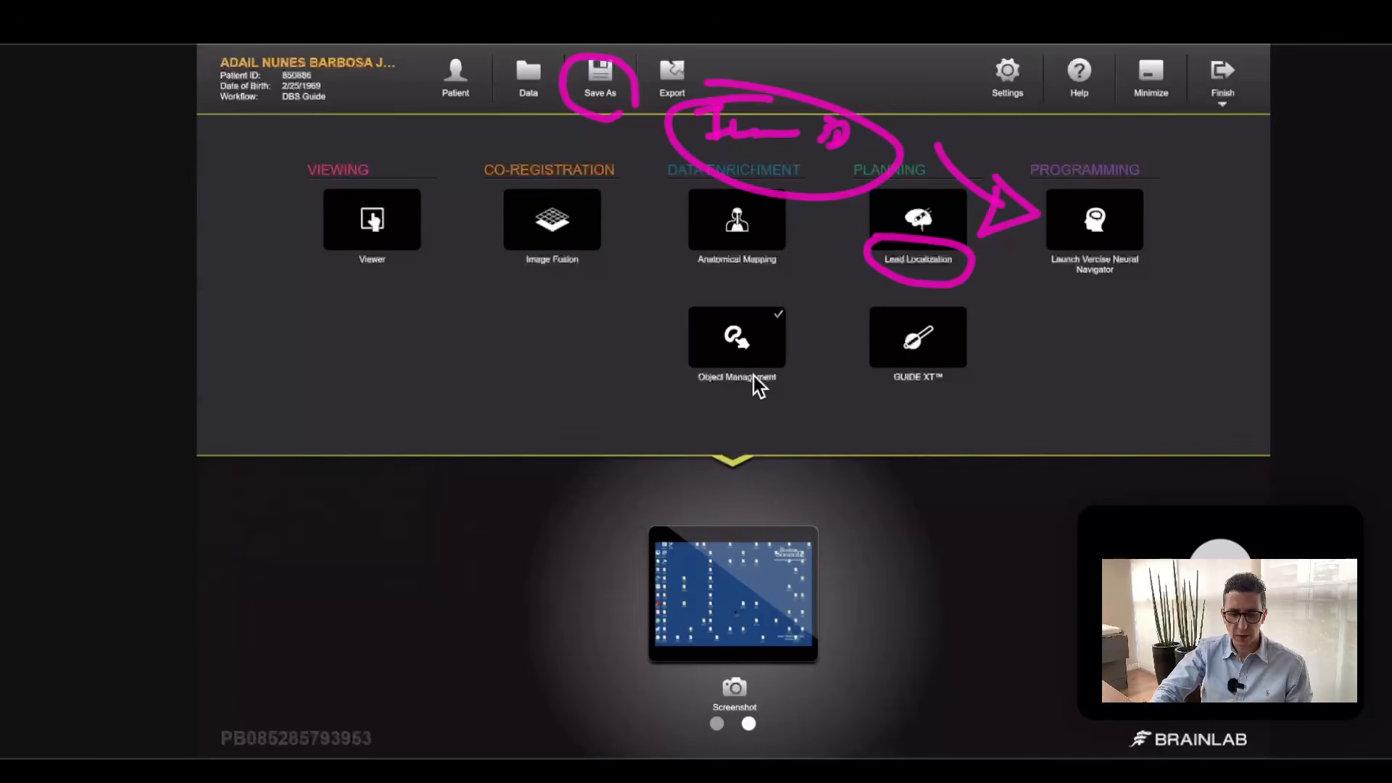
pyautogui.press('Escape')
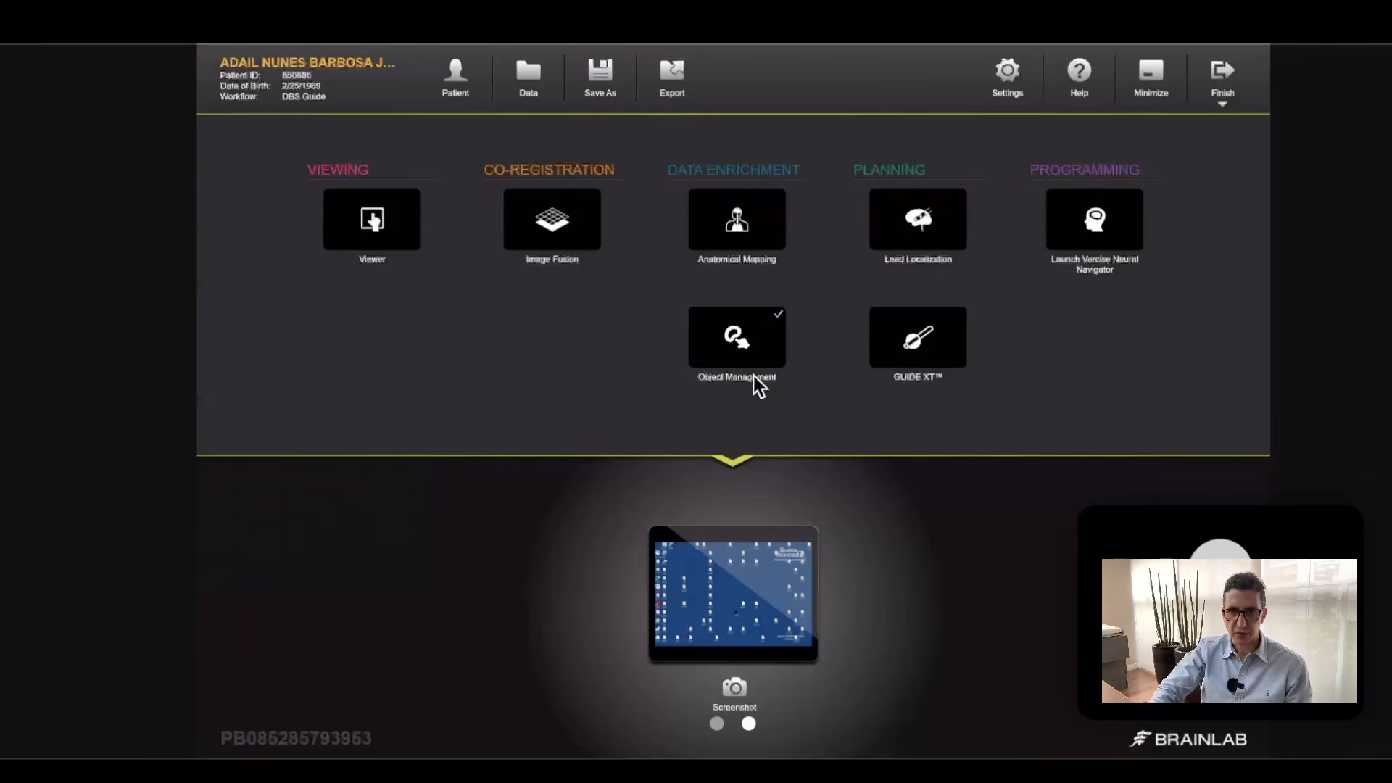